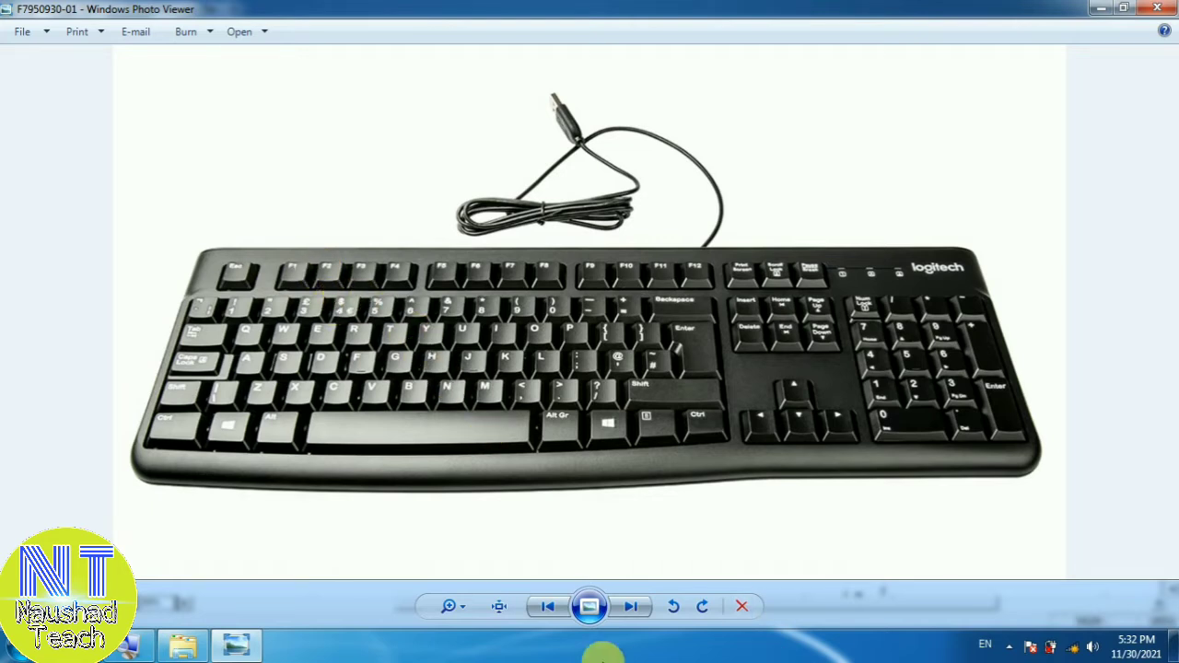
Enlarge the keyboard photo and switch to the open Urdu InPage document.
{"action": "left_click_drag", "start_coordinate": [463, 617], "coordinate": [470, 602]}
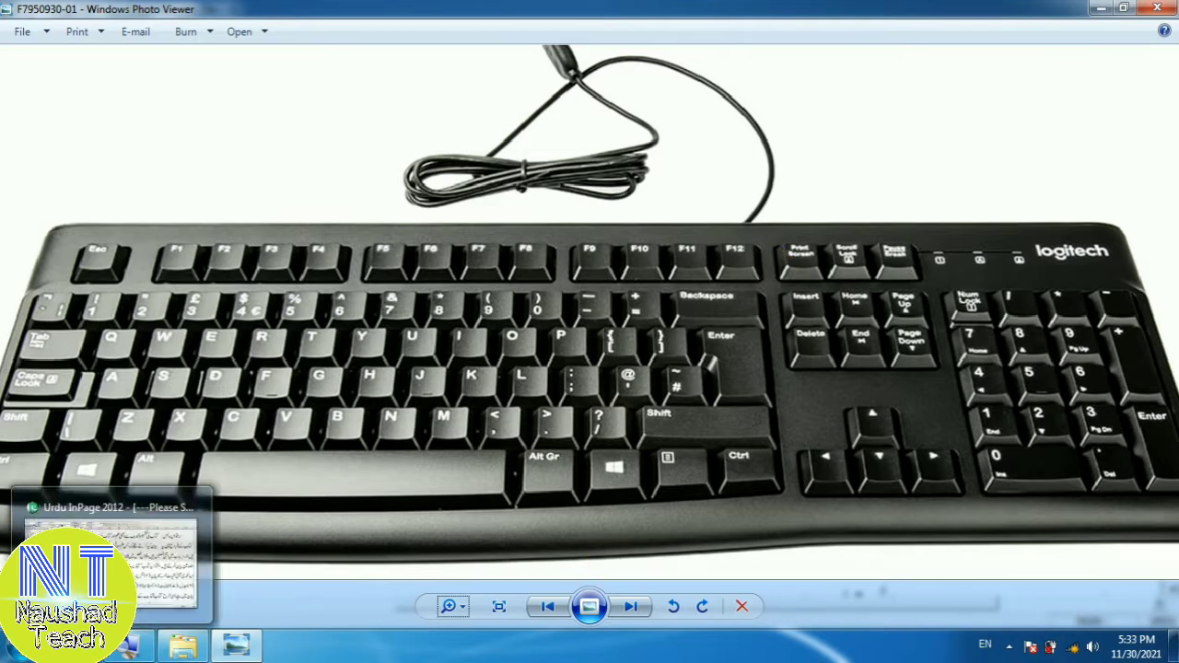
{"action": "left_click", "coordinate": [119, 645]}
{"action": "left_click", "coordinate": [879, 348]}
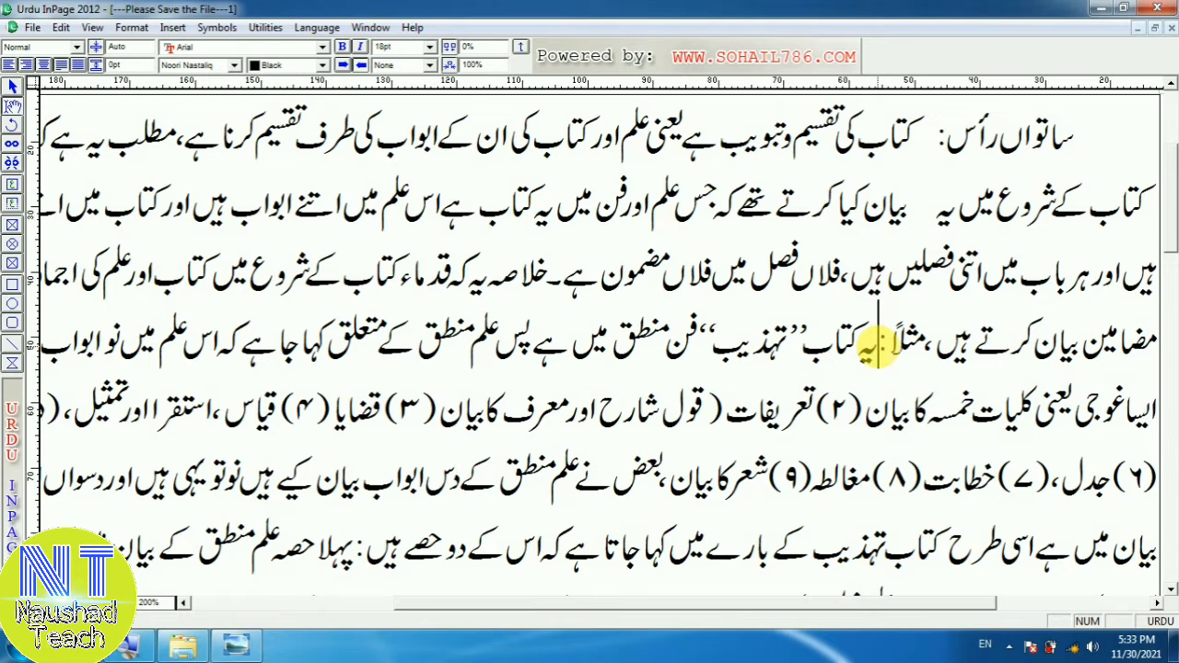
Move the text cursor from the fourth line to the end of the document's first line.
{"action": "key", "text": "Up"}
{"action": "key", "text": "Up"}
{"action": "key", "text": "Up"}
{"action": "key", "text": "End"}
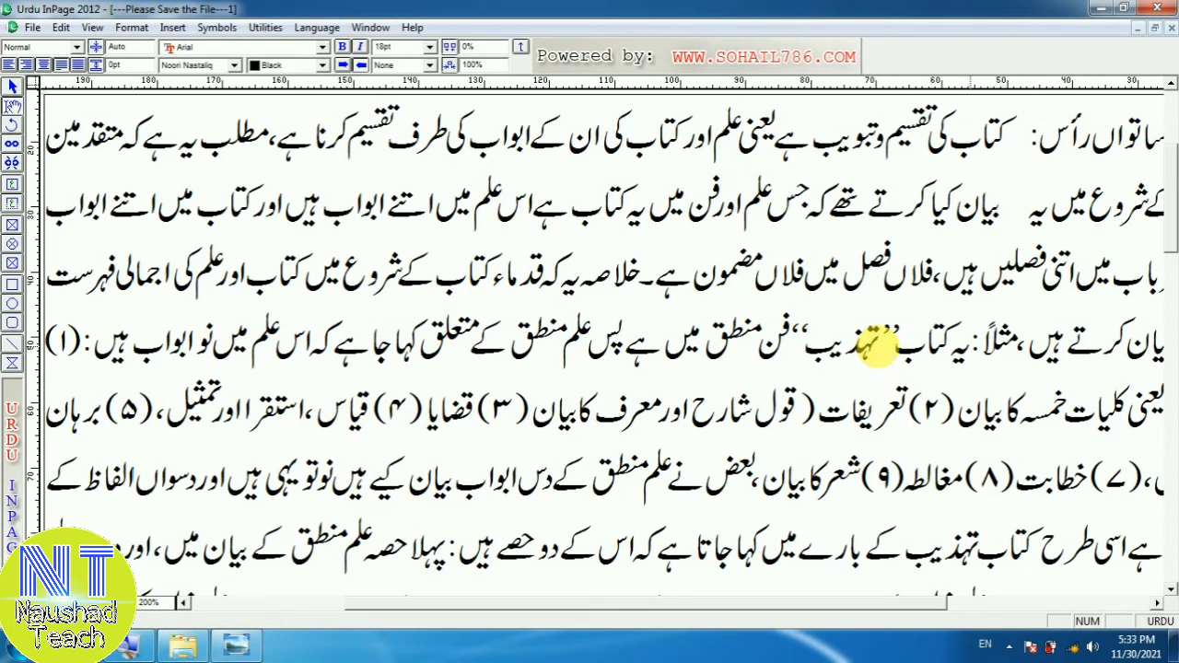
Open the InPage help, view its File menu topic and close the help window.
{"action": "key", "text": "F1"}
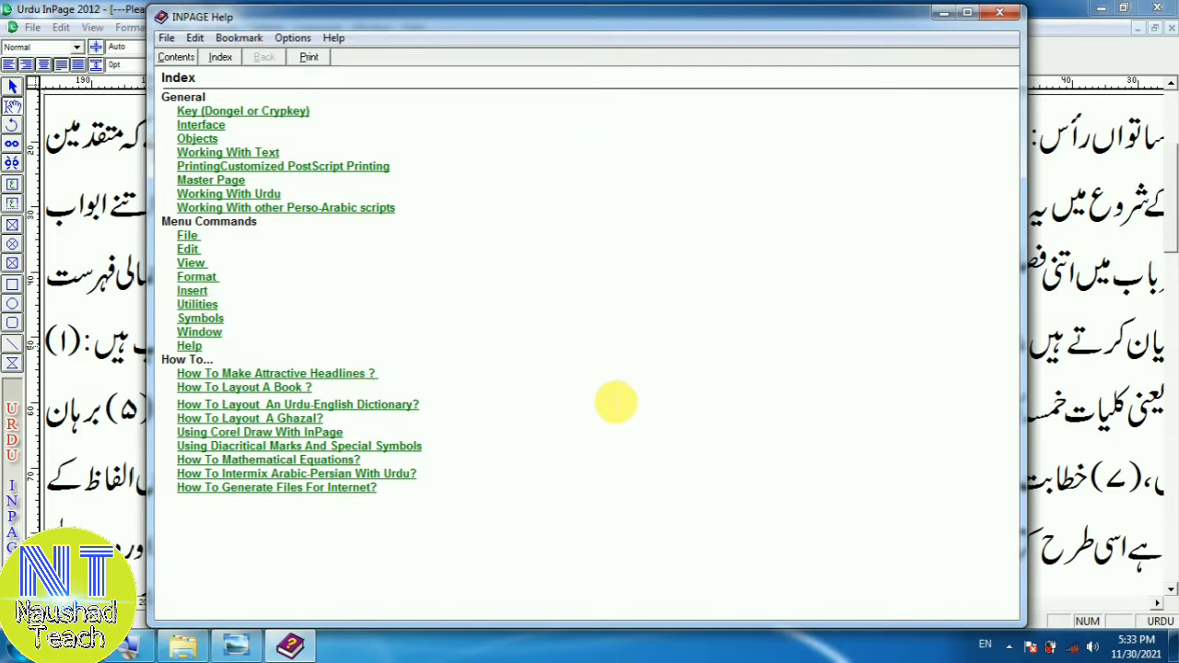
{"action": "mouse_move", "coordinate": [293, 643]}
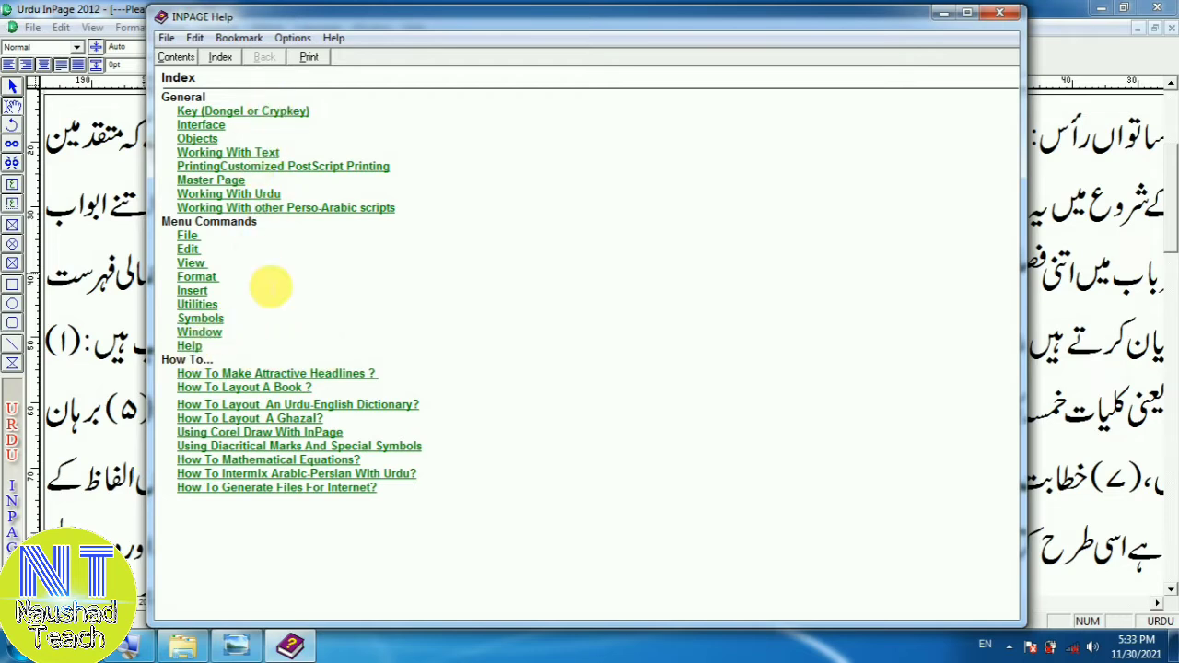
{"action": "left_click", "coordinate": [188, 237]}
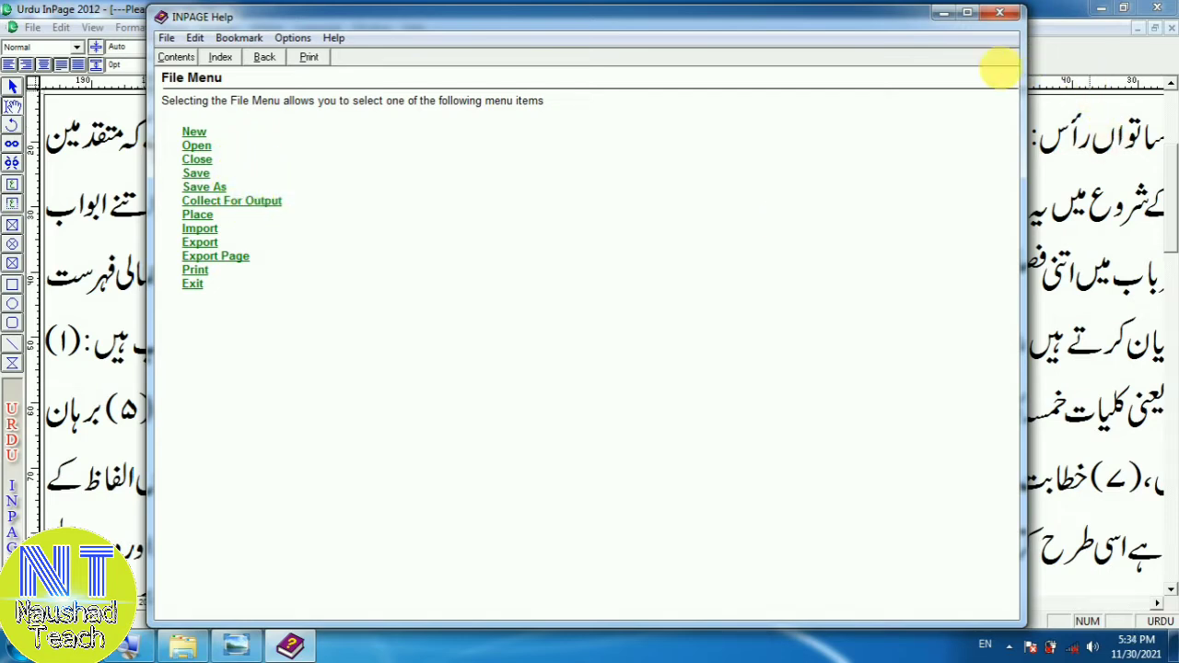
{"action": "left_click", "coordinate": [1000, 12]}
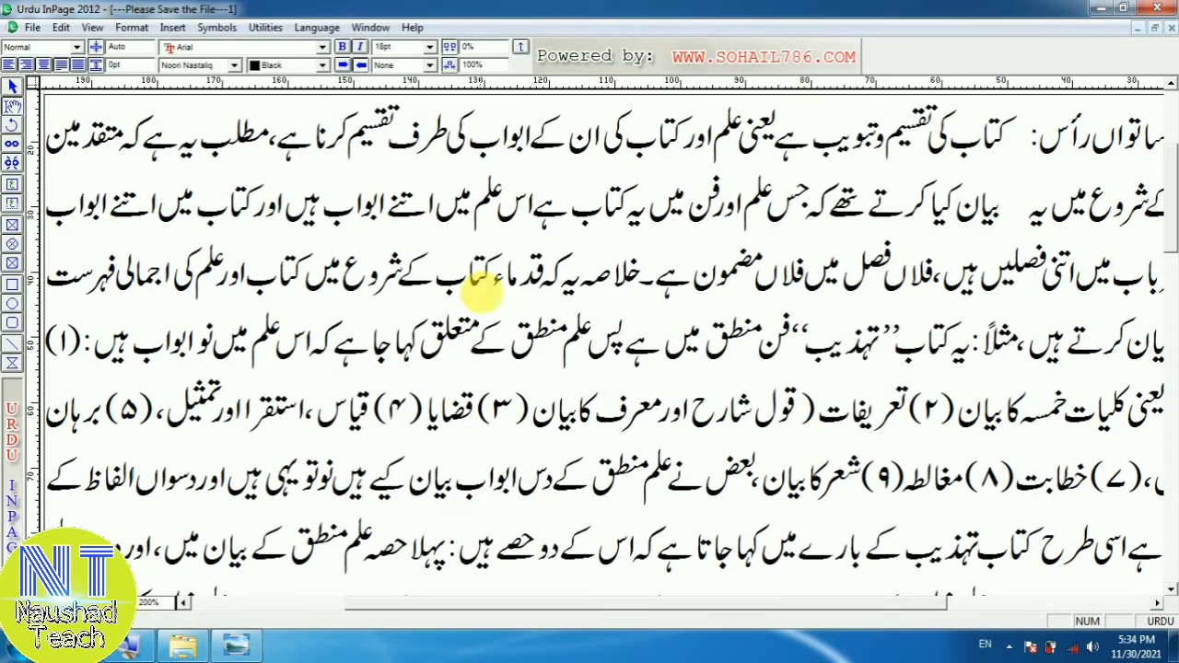
Look through the File menu's commands and their shortcuts, leaving the document unchanged.
{"action": "left_click", "coordinate": [486, 267]}
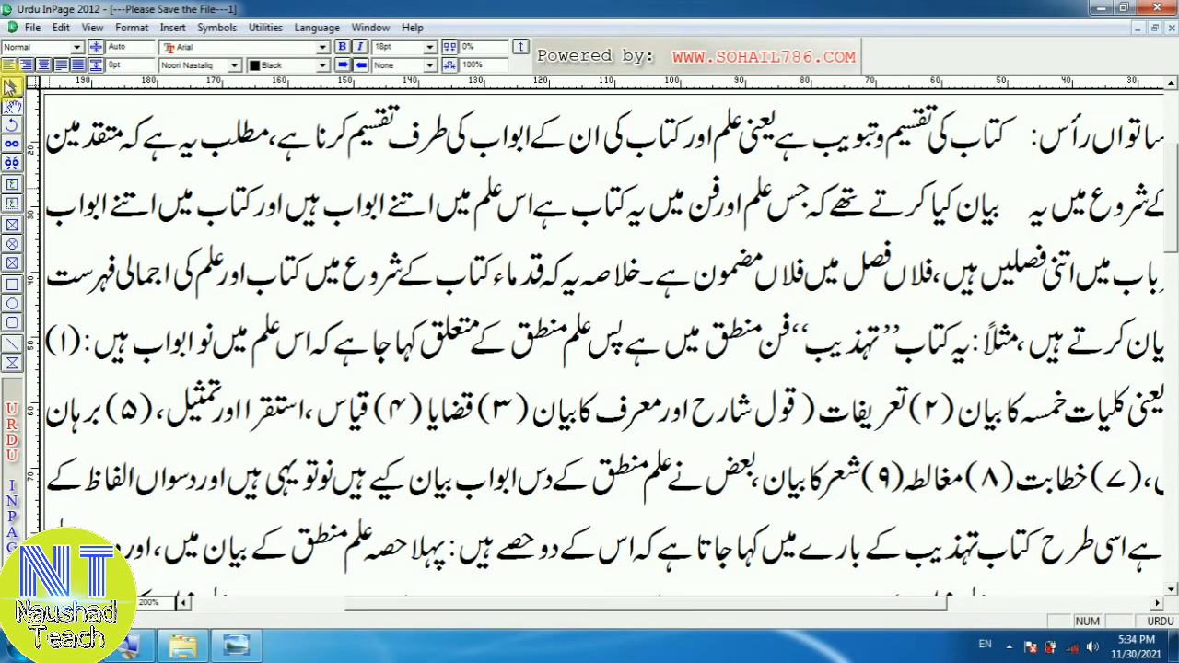
{"action": "left_click", "coordinate": [32, 29]}
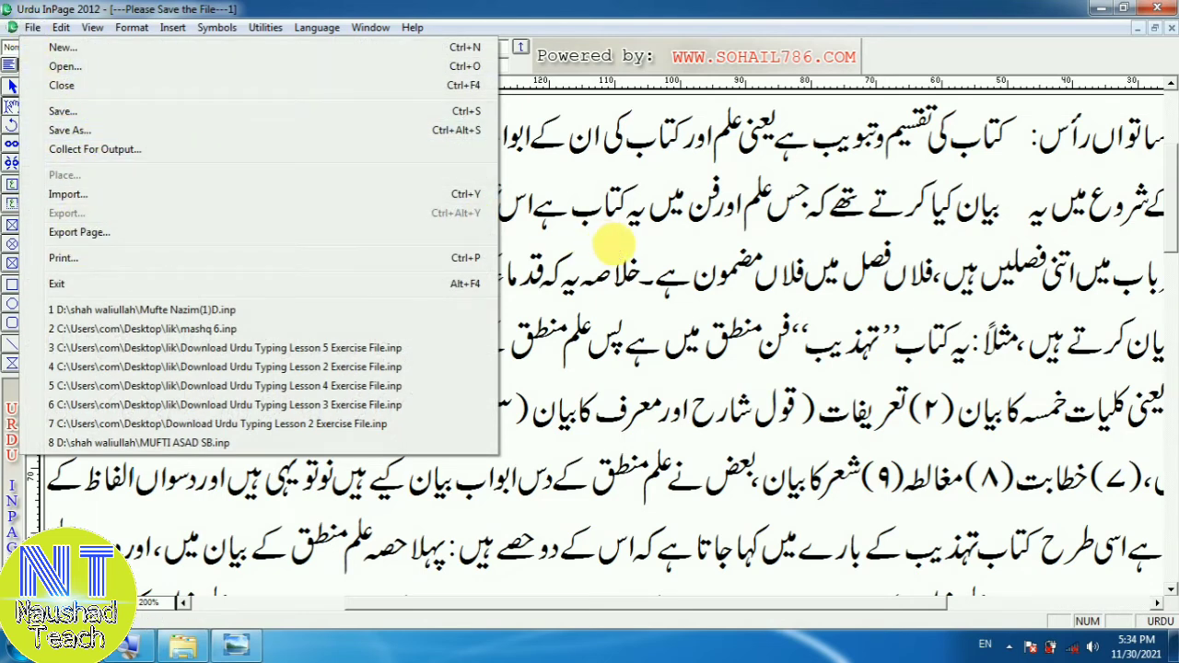
{"action": "left_click", "coordinate": [615, 247]}
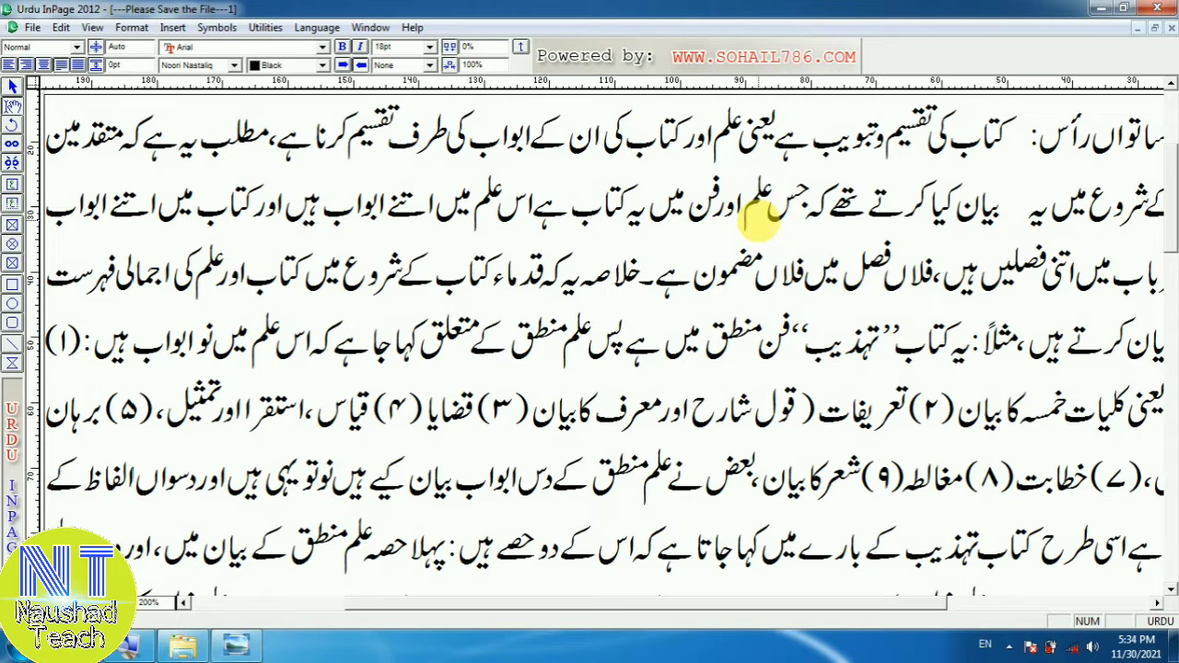
Set the page zoom to 100%, then switch to the plain text editing view and back to the page layout.
{"action": "key", "text": "Up"}
{"action": "key", "text": "Up"}
{"action": "key", "text": "ctrl+1"}
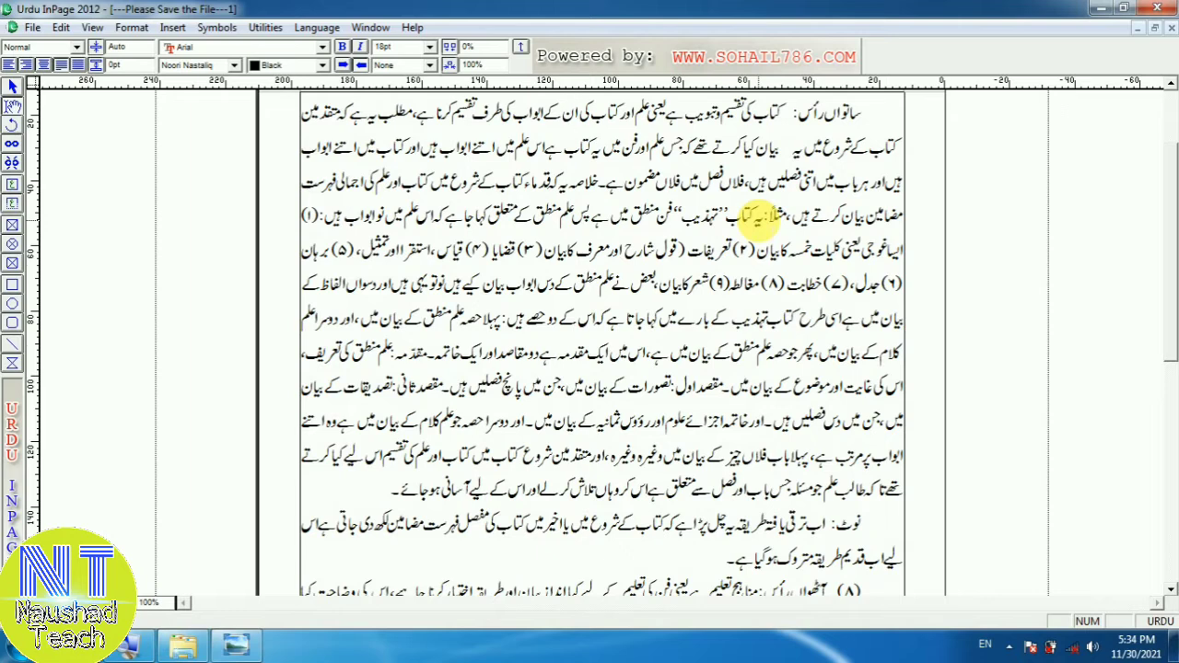
{"action": "key", "text": "ctrl+y"}
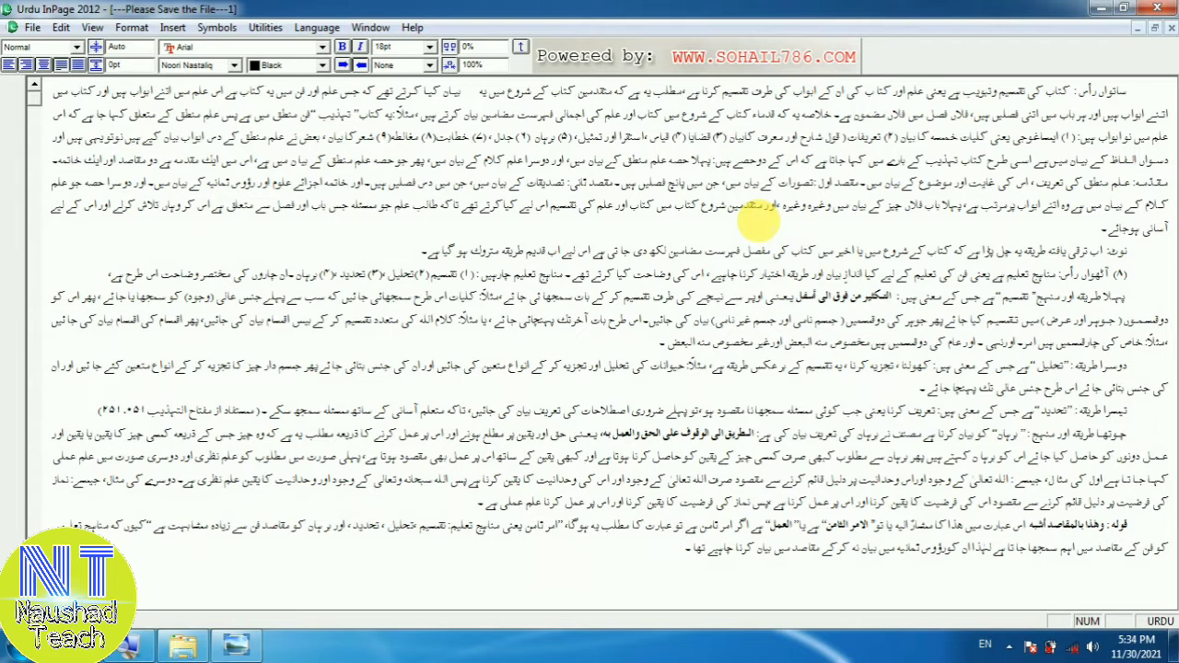
{"action": "key", "text": "ctrl+y"}
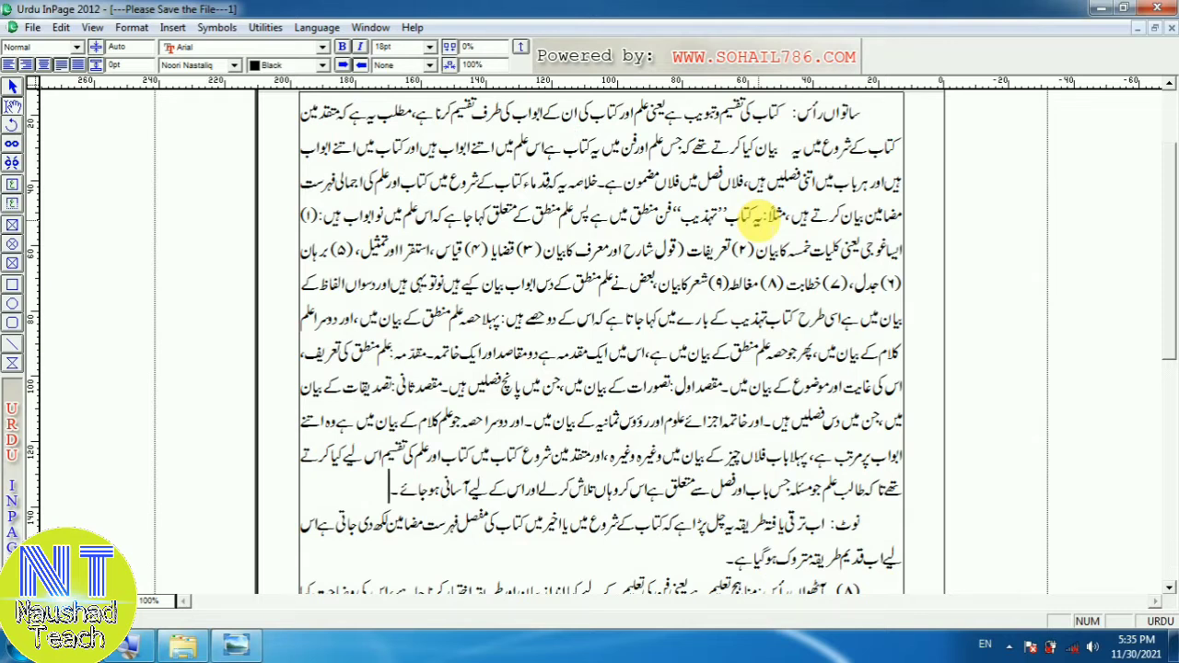
Insert a blank line above the "نوٹ" paragraph and check it in the plain text editing view.
{"action": "key", "text": "Return"}
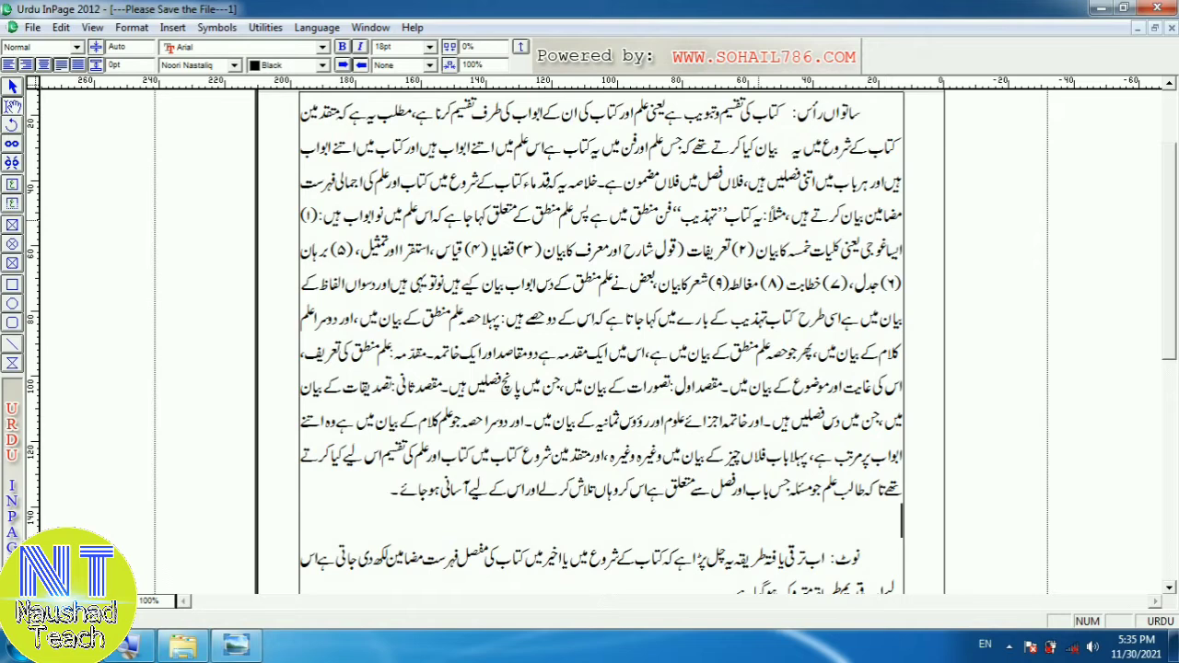
{"action": "key", "text": "ctrl+y"}
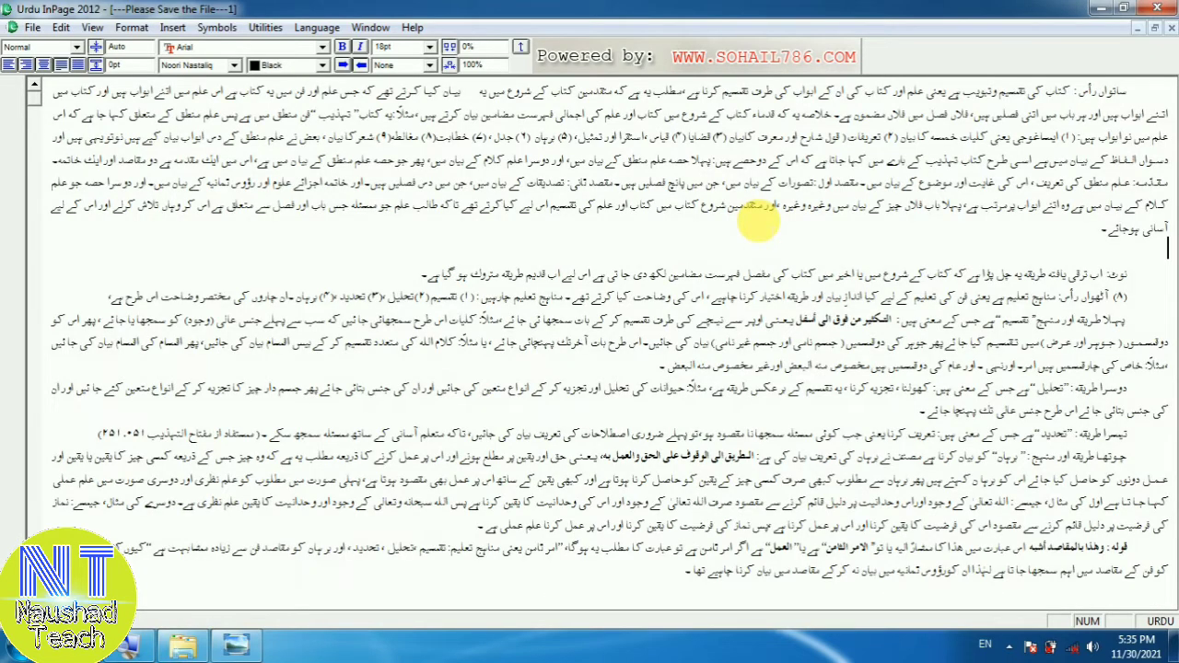
{"action": "key", "text": "ctrl+y"}
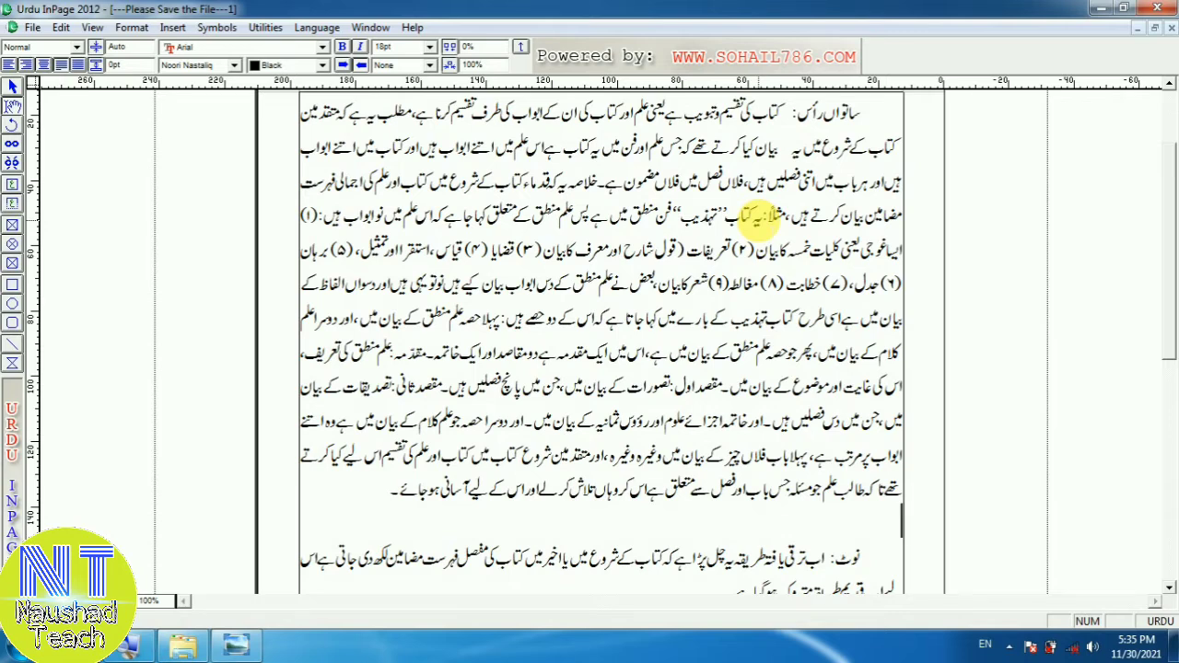
Try to exit the program, cancel at the save prompt and put the cursor back in the blank line.
{"action": "key", "text": "alt+F4"}
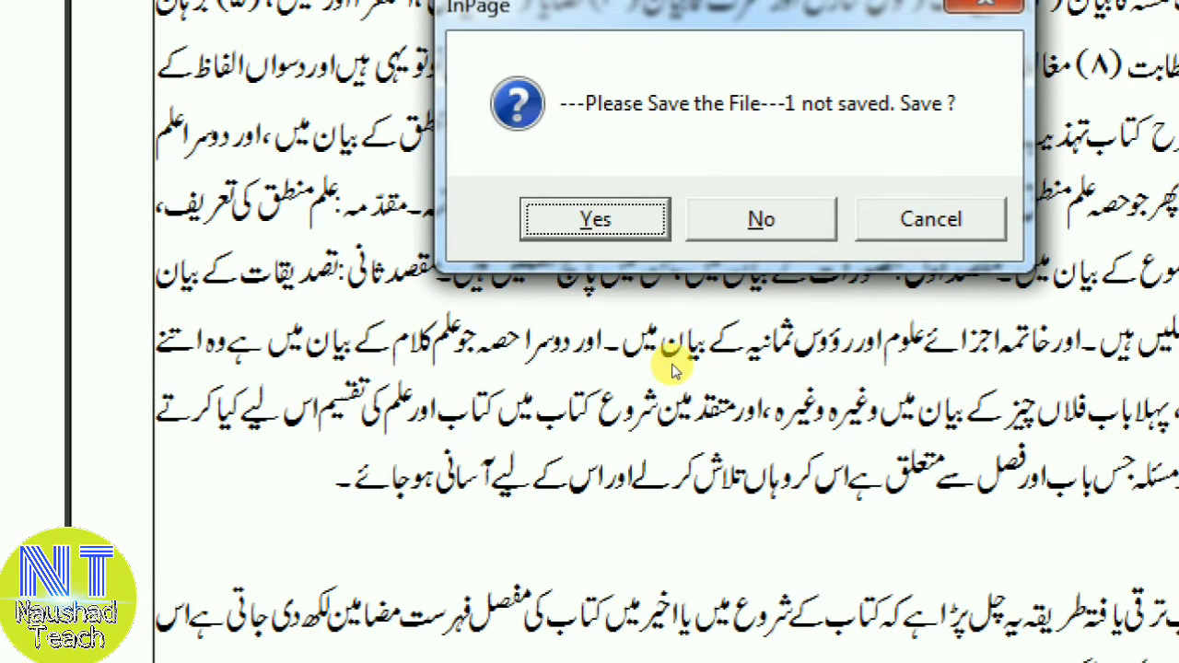
{"action": "key", "text": "Escape"}
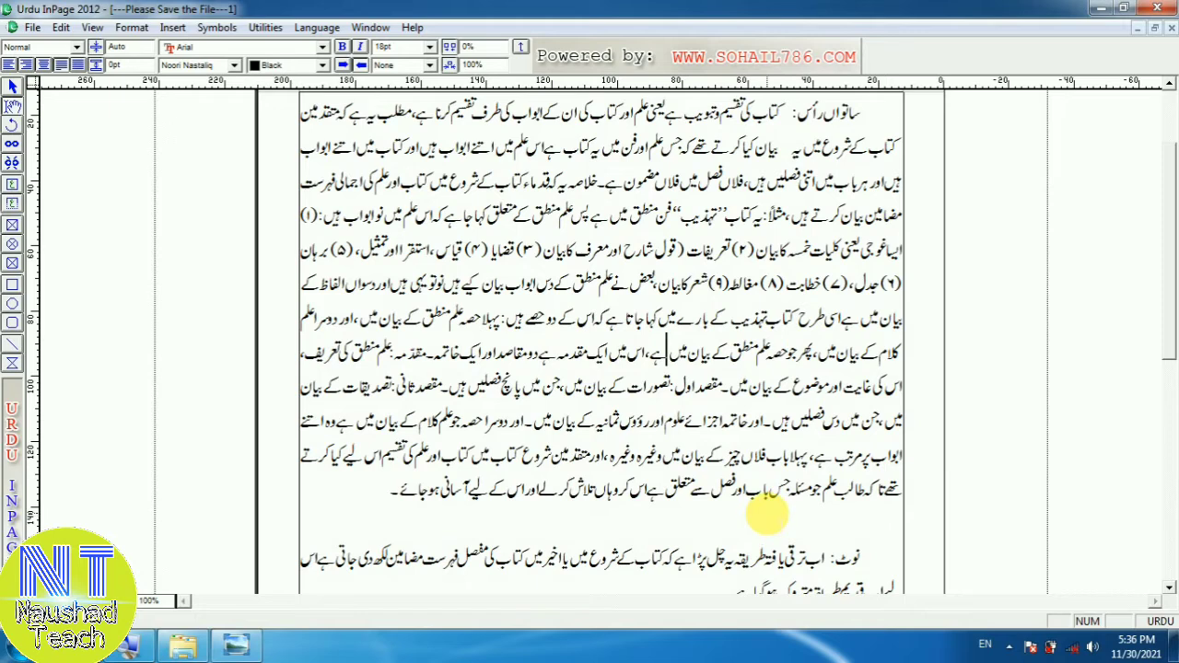
{"action": "left_click", "coordinate": [767, 516]}
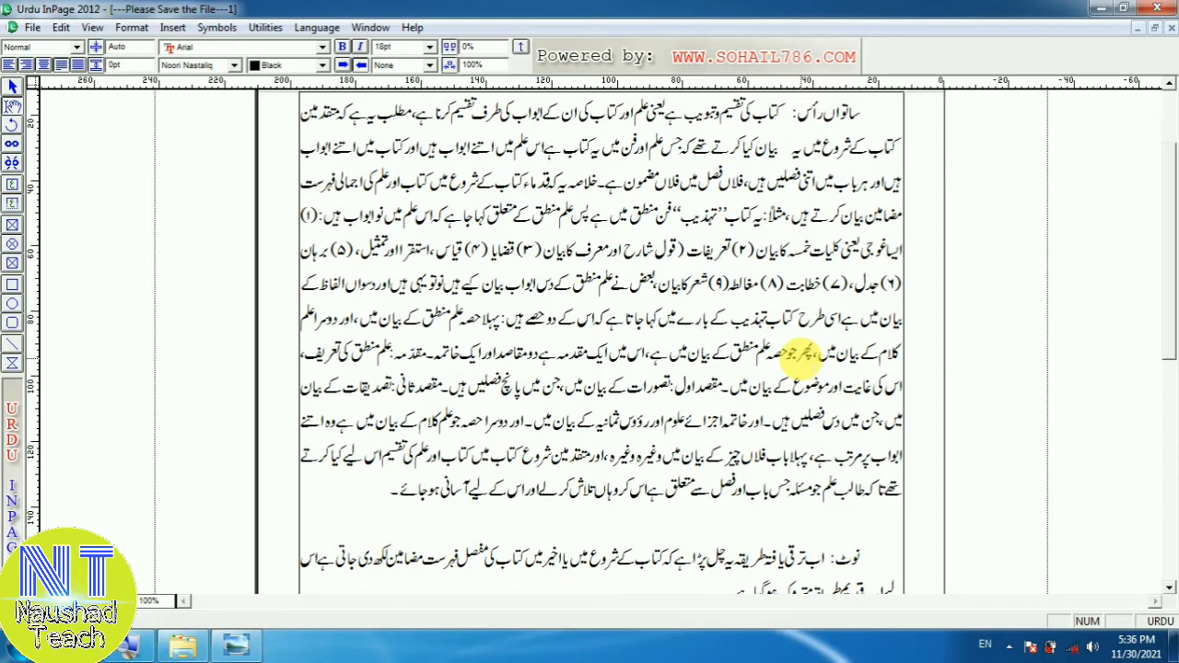
Cycle the page zoom twice through fit-to-page, 50%, 100% and 200%.
{"action": "key", "text": "ctrl+0"}
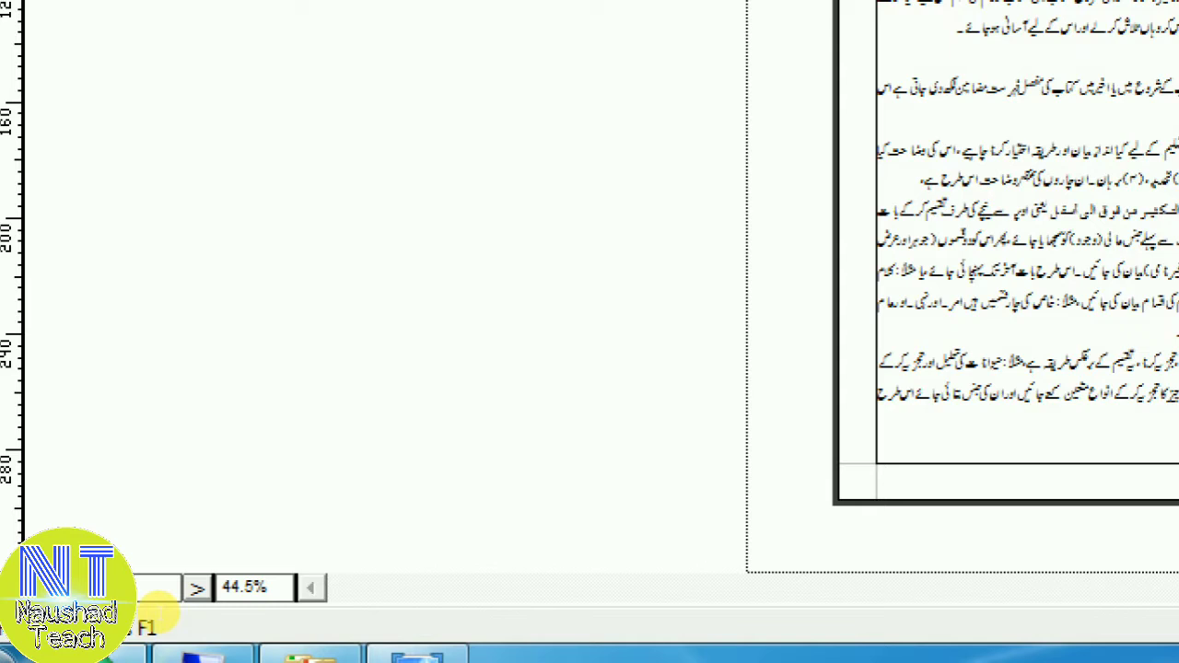
{"action": "key", "text": "ctrl+5"}
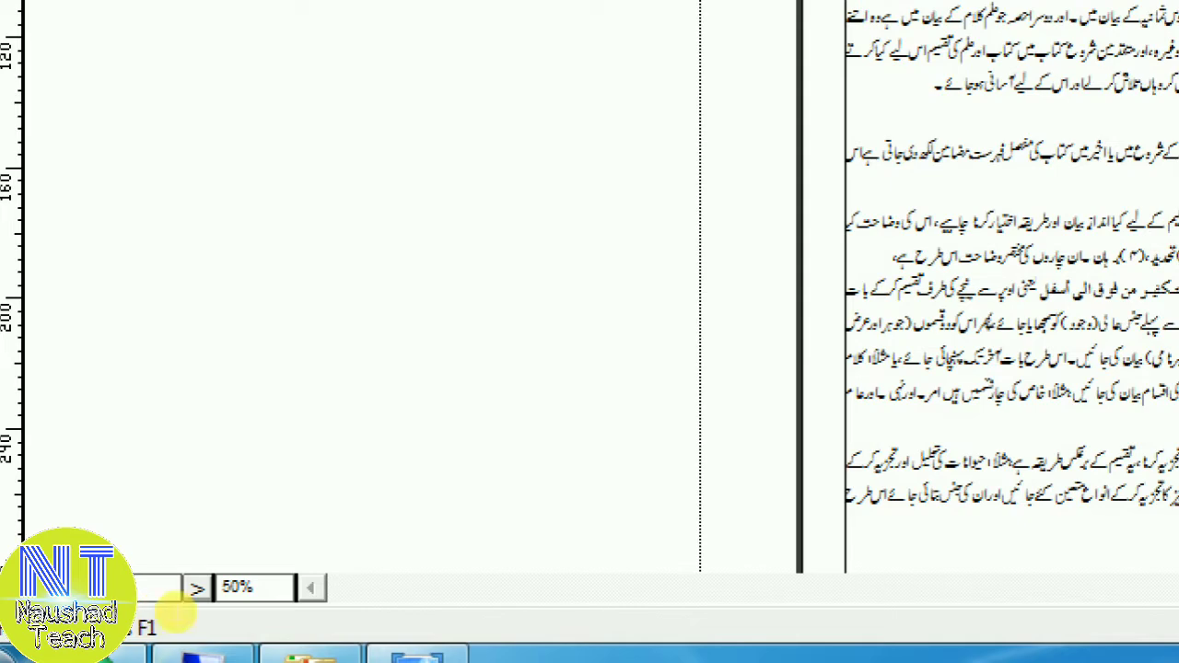
{"action": "key", "text": "ctrl+1"}
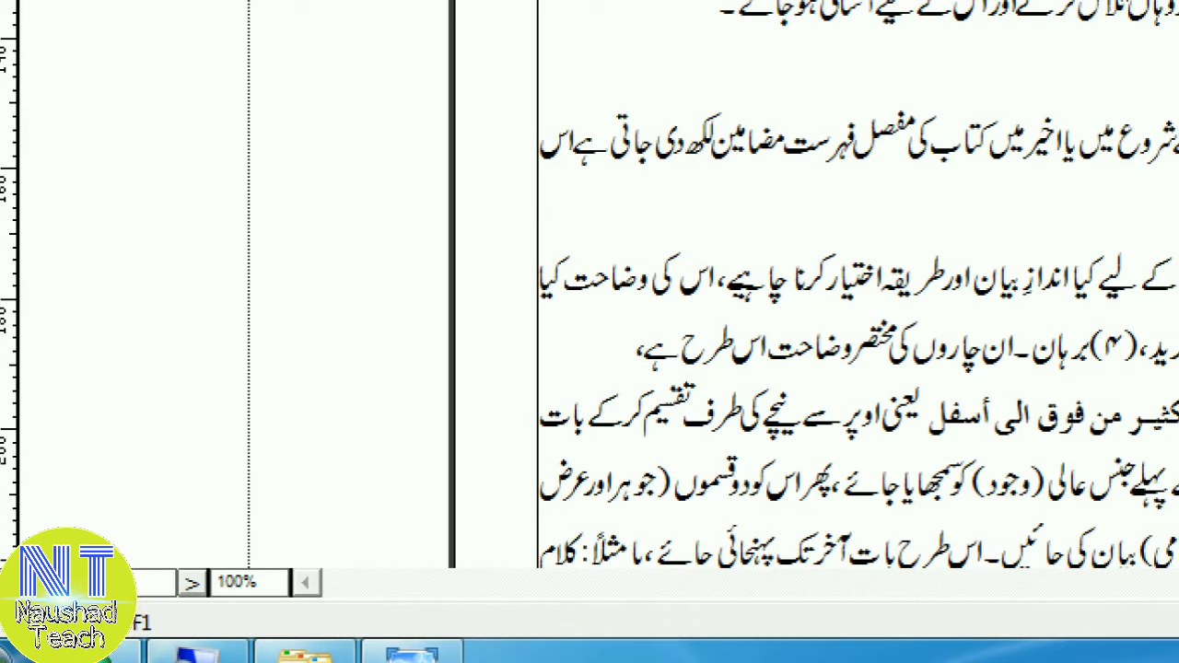
{"action": "key", "text": "ctrl+2"}
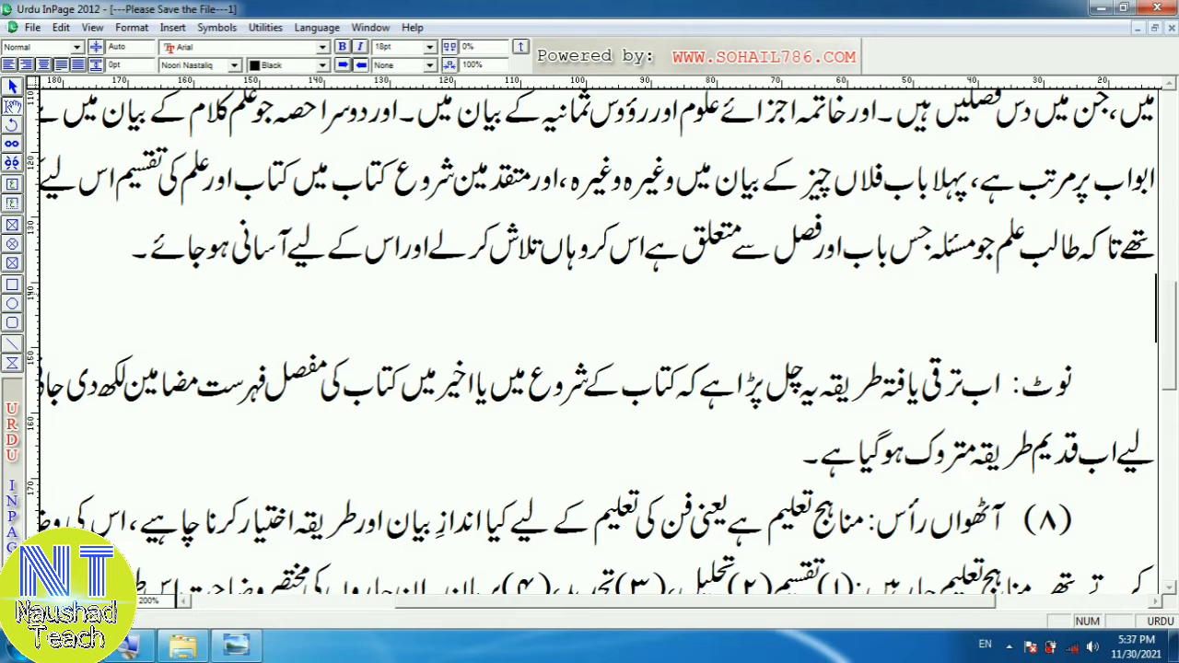
{"action": "key", "text": "F5"}
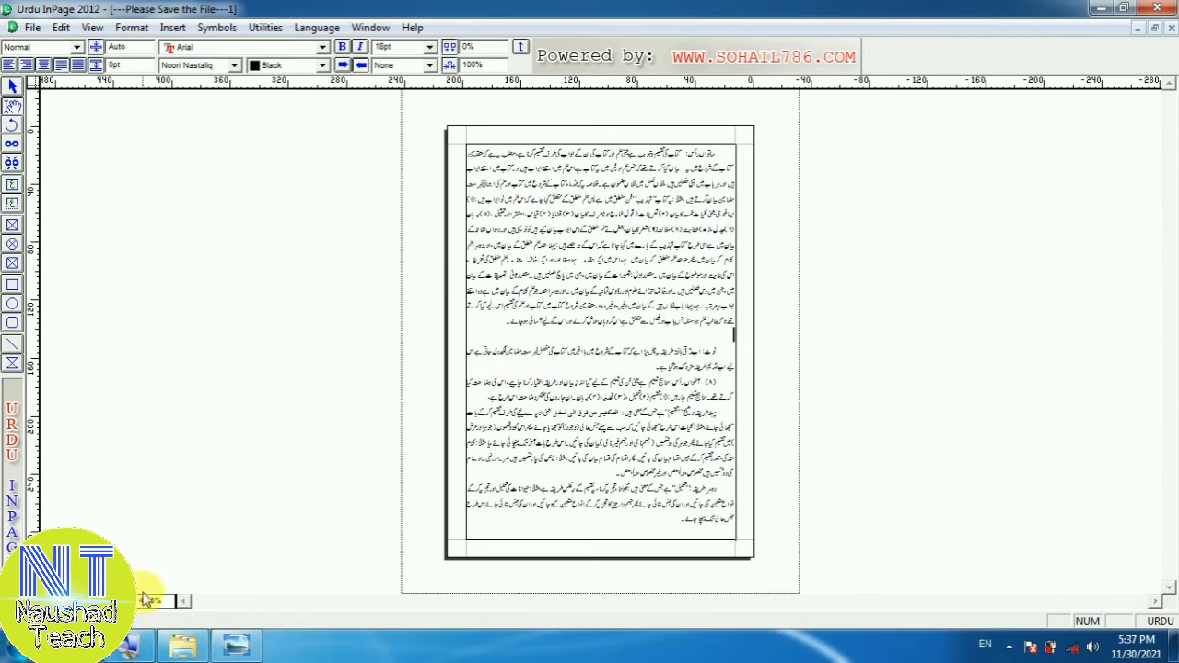
{"action": "key", "text": "F6"}
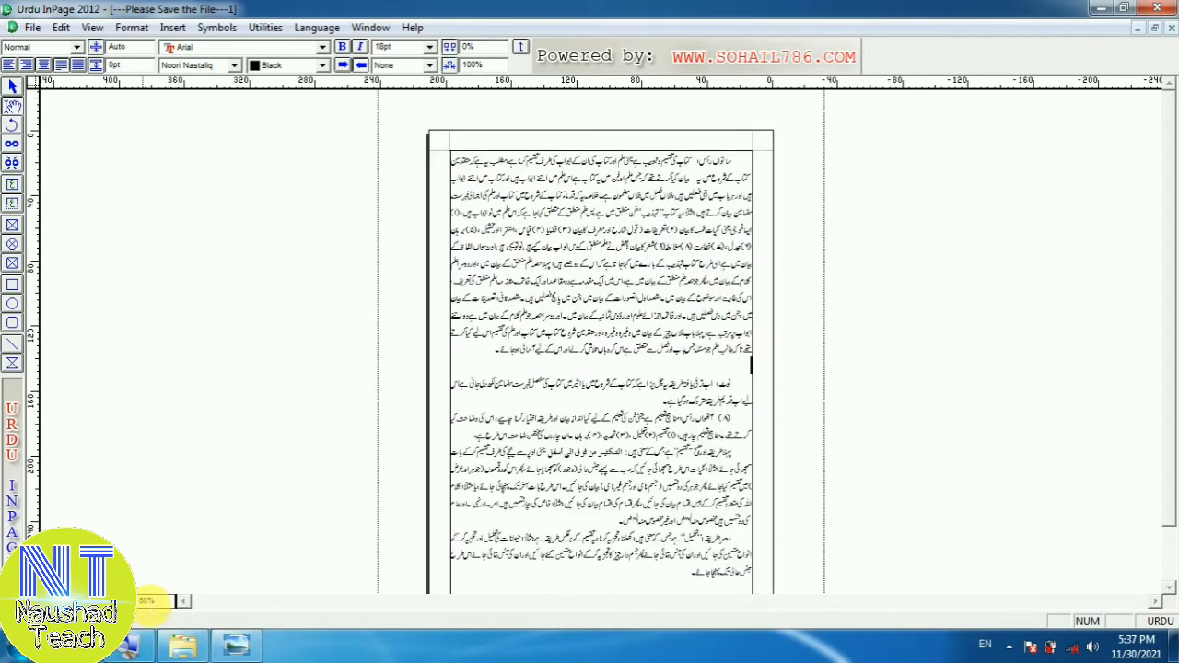
{"action": "key", "text": "F8"}
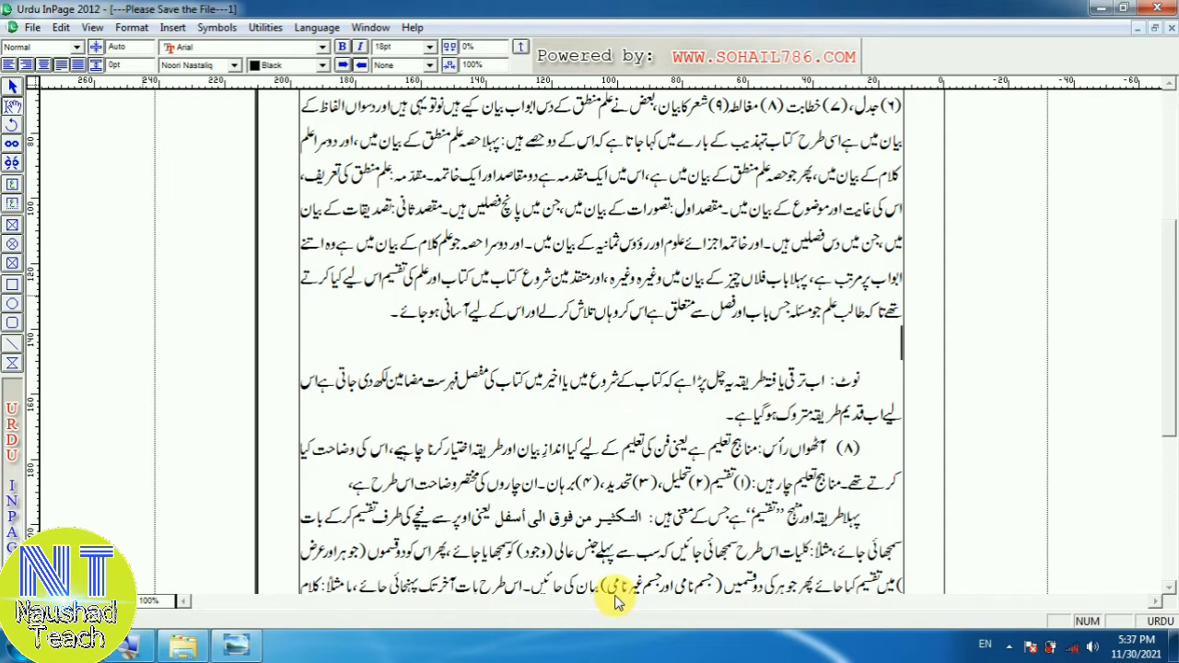
{"action": "key", "text": "F9"}
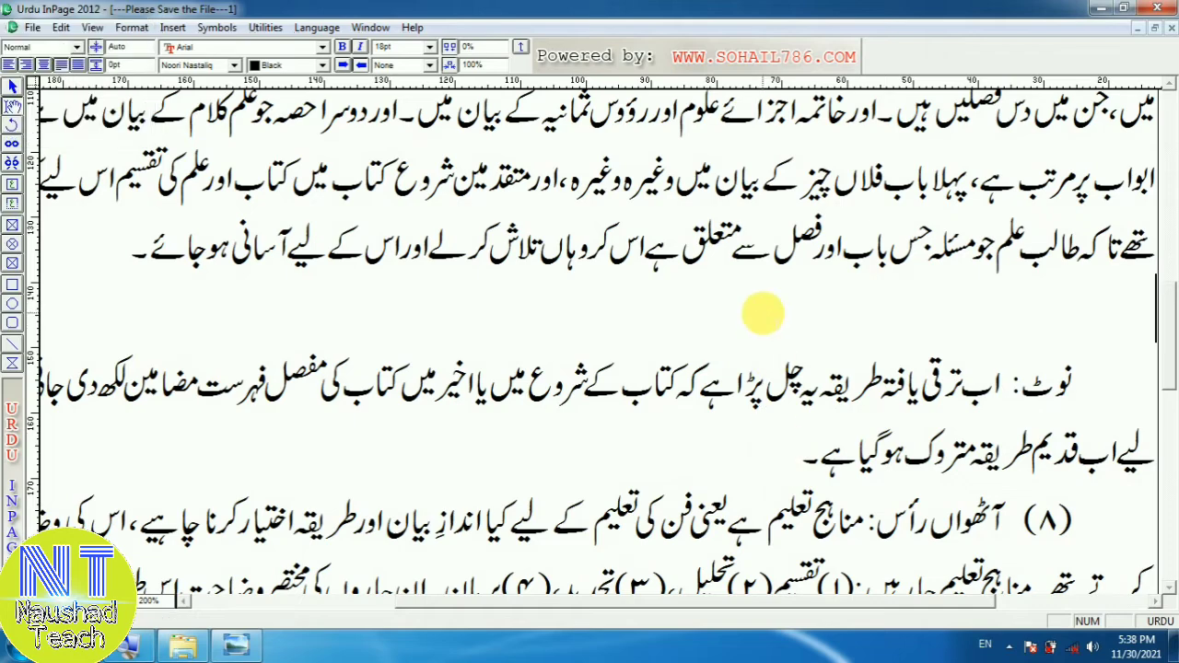
Select all the document's text, align it right and then centre it.
{"action": "key", "text": "ctrl+a"}
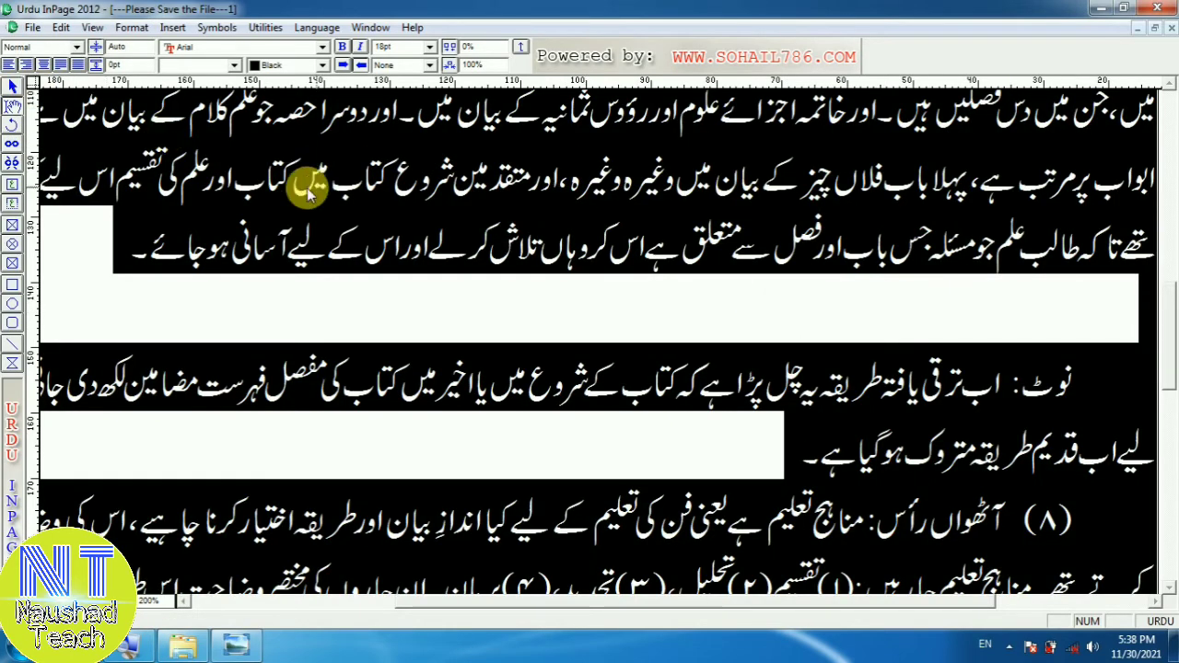
{"action": "left_click", "coordinate": [28, 64]}
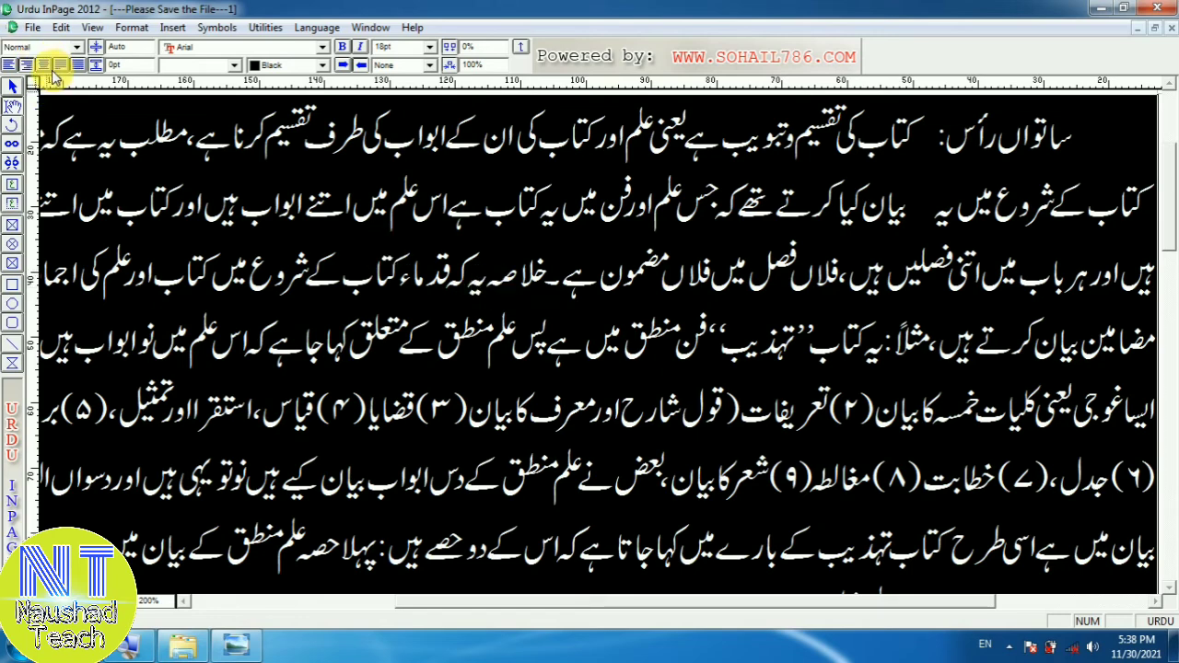
{"action": "left_click", "coordinate": [43, 65]}
{"action": "left_click", "coordinate": [653, 333]}
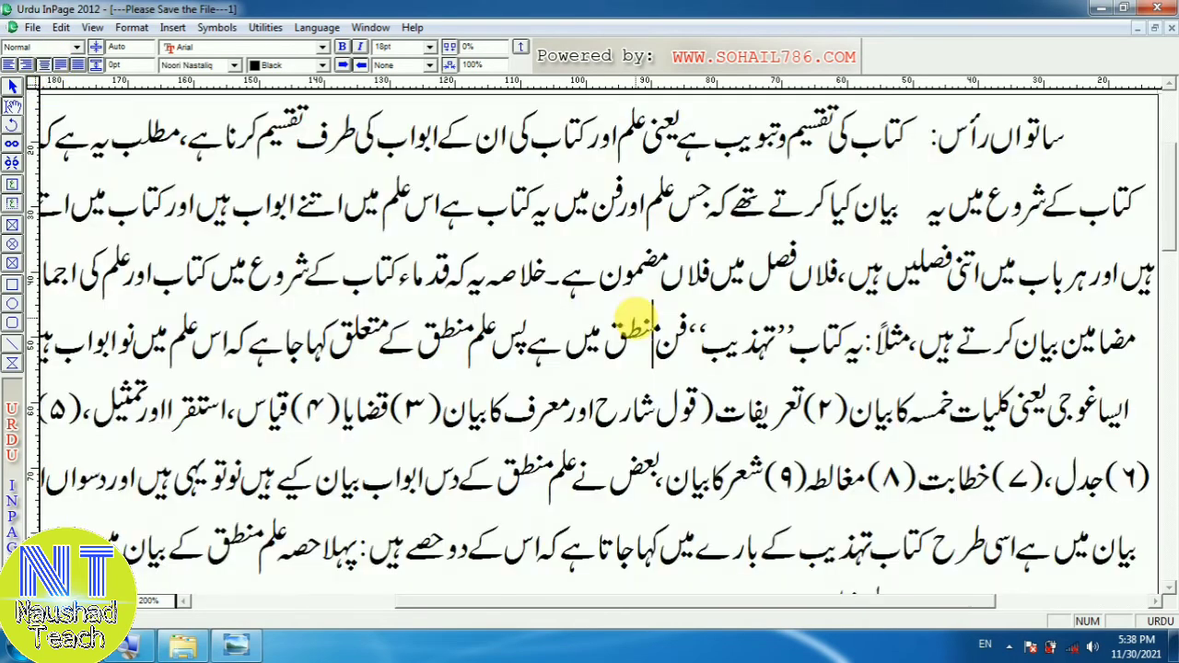
Enter the text "نمبر ایک" in the centred blank line above the paragraph starting "چوتھا طریقہ".
{"action": "scroll", "coordinate": [633, 321], "scroll_direction": "down", "scroll_amount": 3}
{"action": "scroll", "coordinate": [636, 321], "scroll_direction": "down", "scroll_amount": 5}
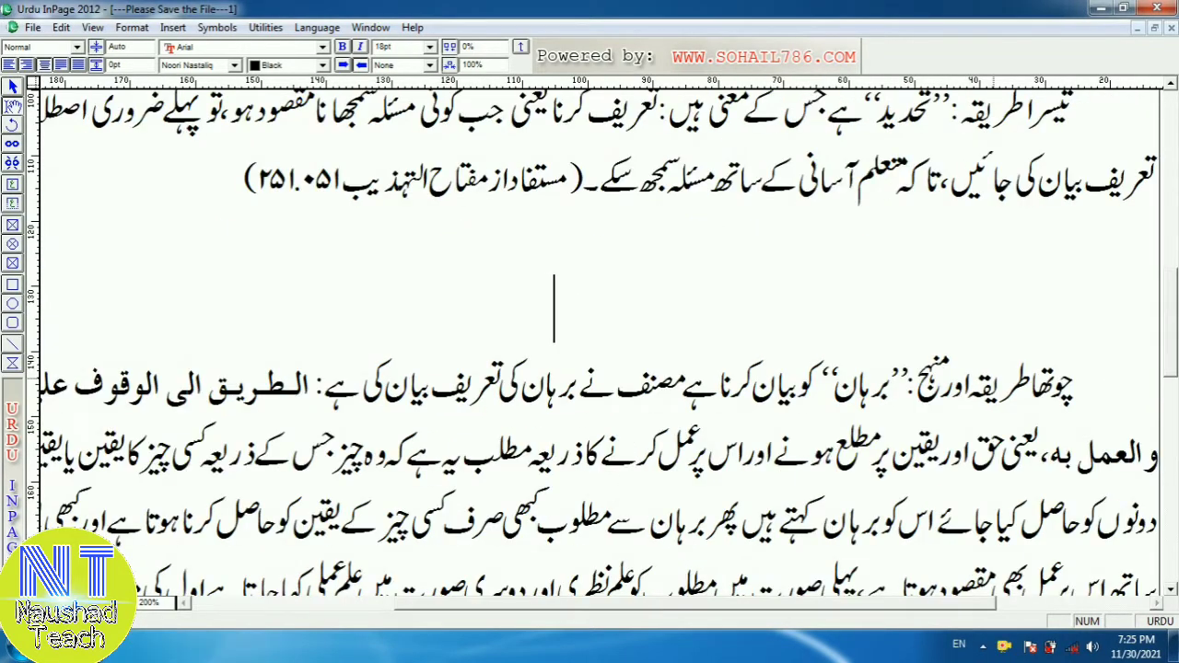
{"action": "type", "text": "نمبر ایک"}
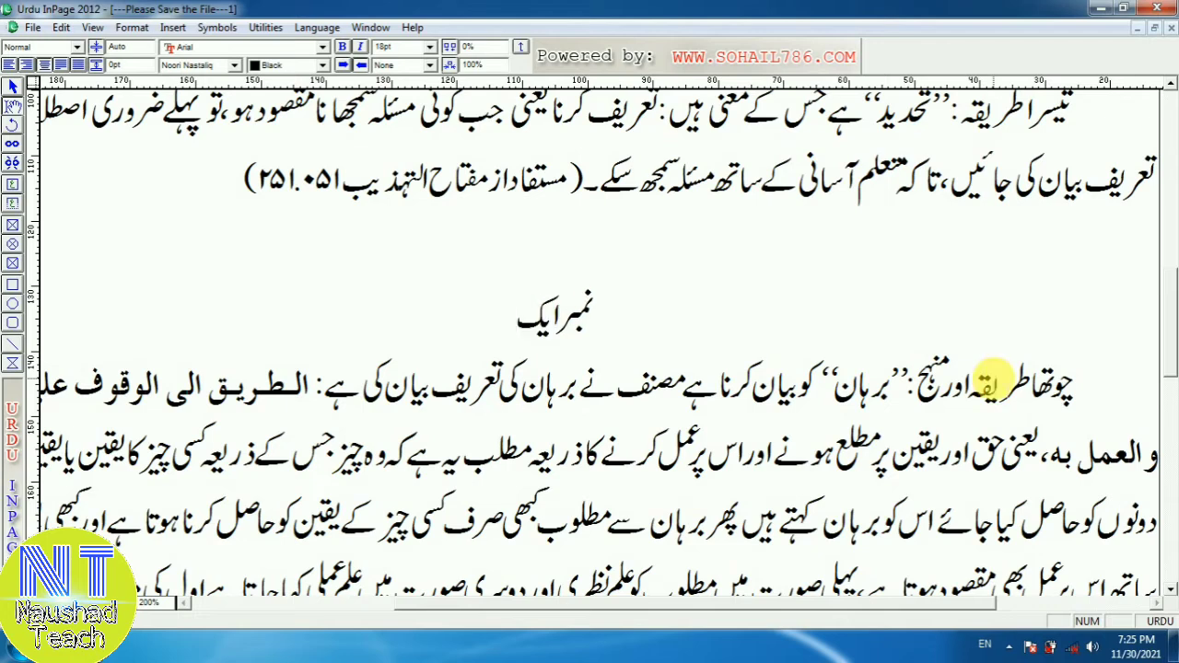
{"action": "type", "text": " ا"}
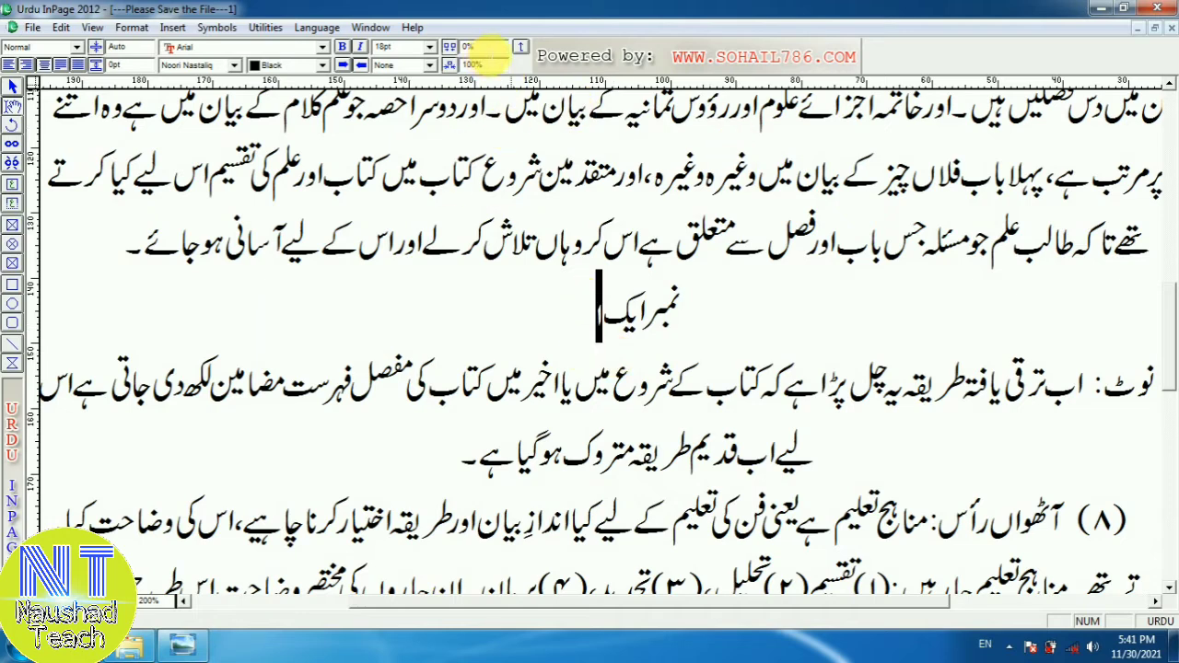
Set the character spacing of the selected character ending the centred line "نمبر ایک" to -30%.
{"action": "left_click_drag", "start_coordinate": [492, 54], "coordinate": [463, 57]}
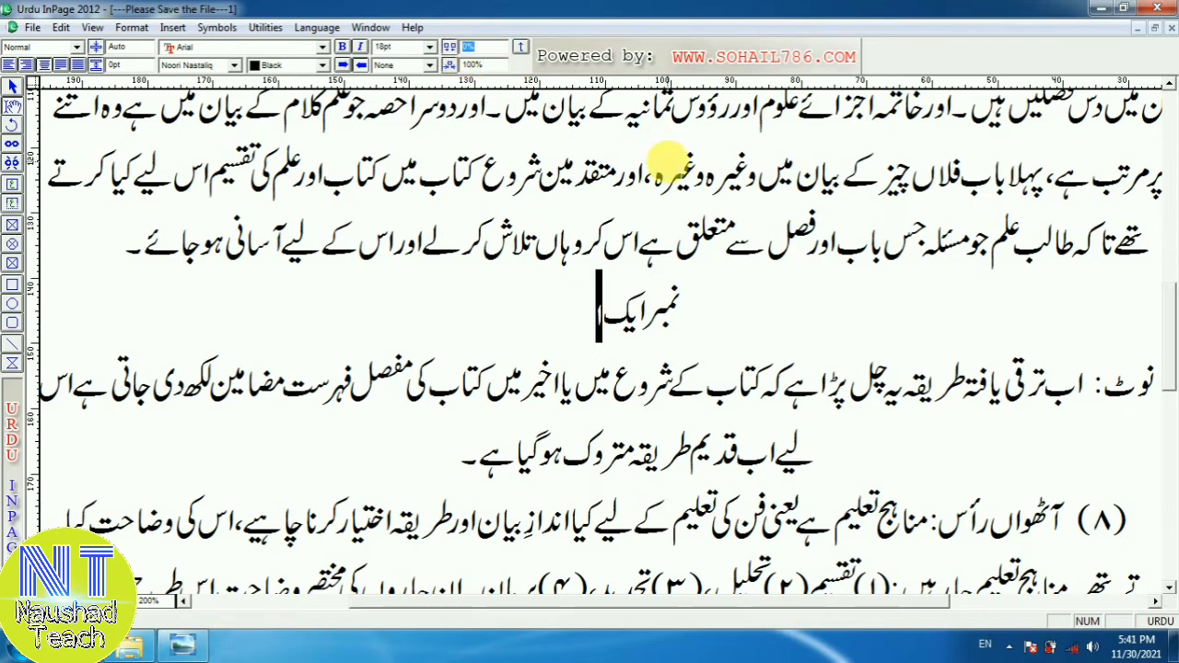
{"action": "type", "text": "-"}
{"action": "type", "text": "1"}
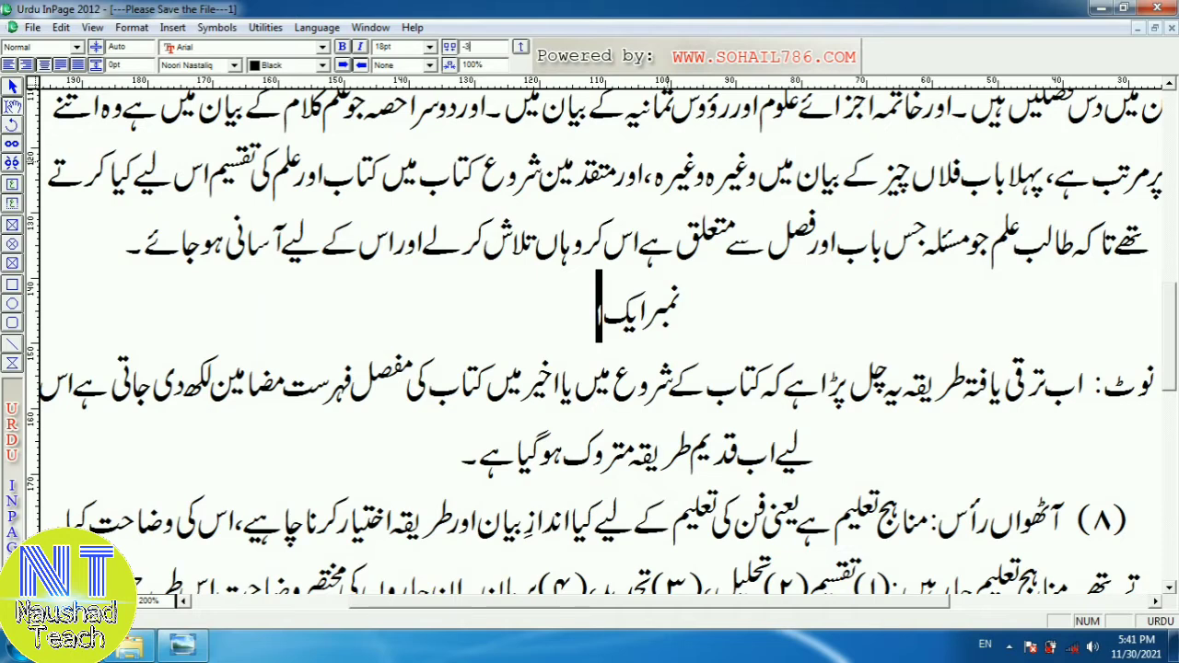
{"action": "key", "text": "Return"}
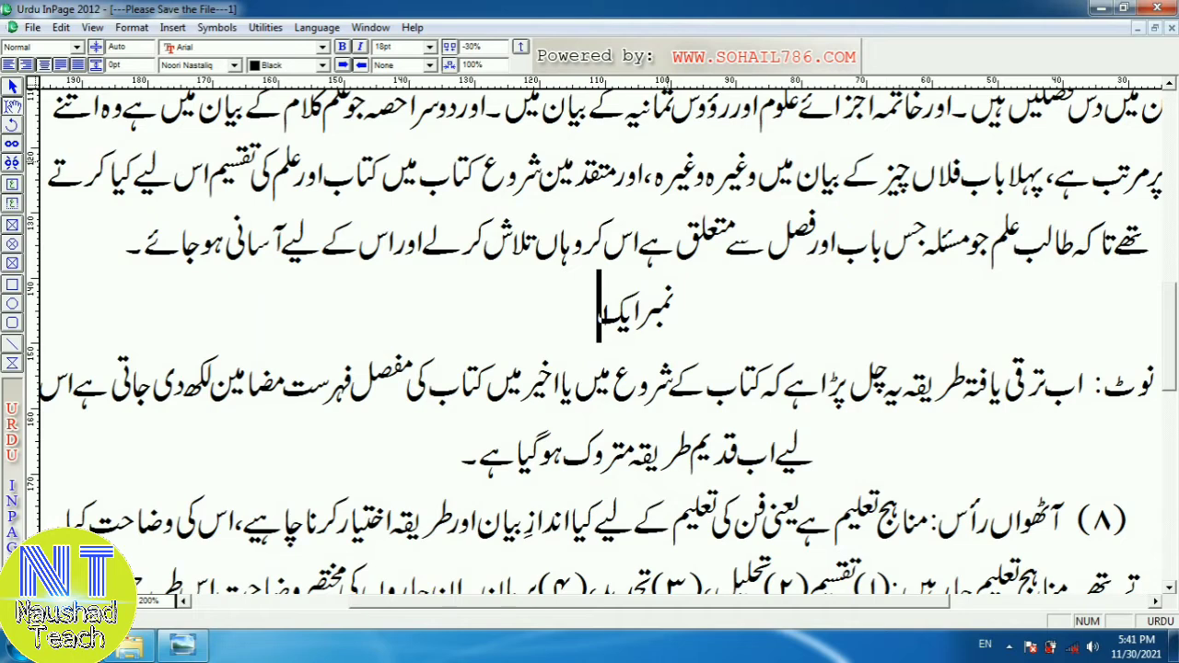
{"action": "left_click", "coordinate": [699, 328]}
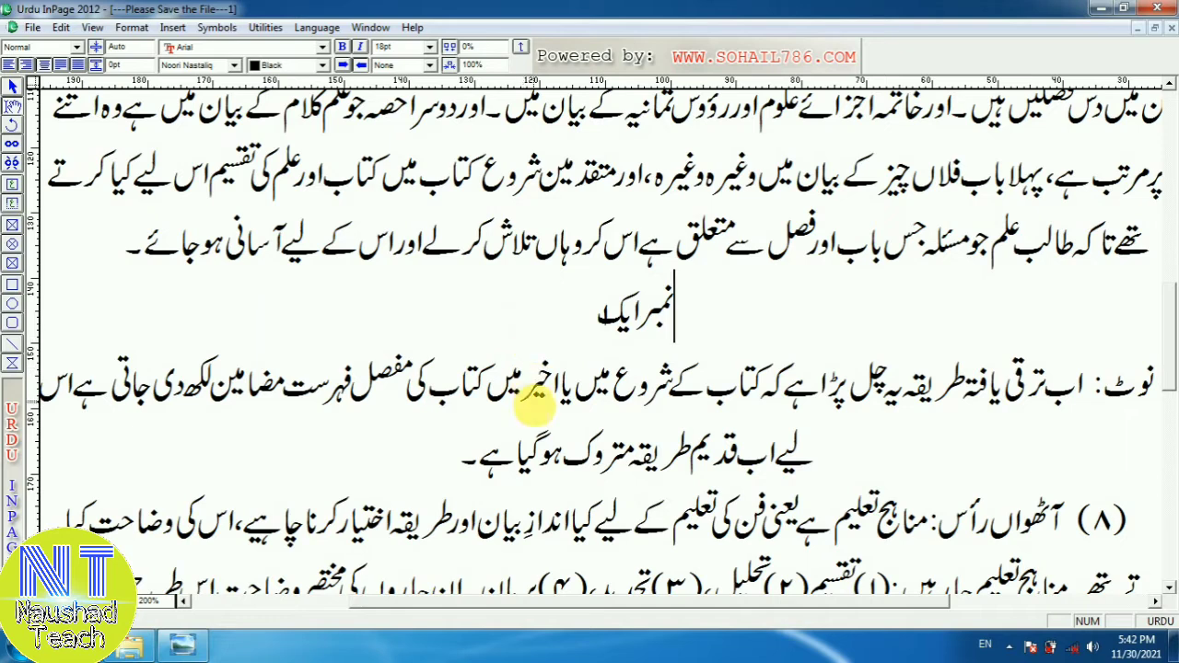
Select the two-line paragraph starting "نوٹ" and tighten its character spacing in 1% steps to -25%.
{"action": "left_click_drag", "start_coordinate": [439, 450], "coordinate": [1141, 405]}
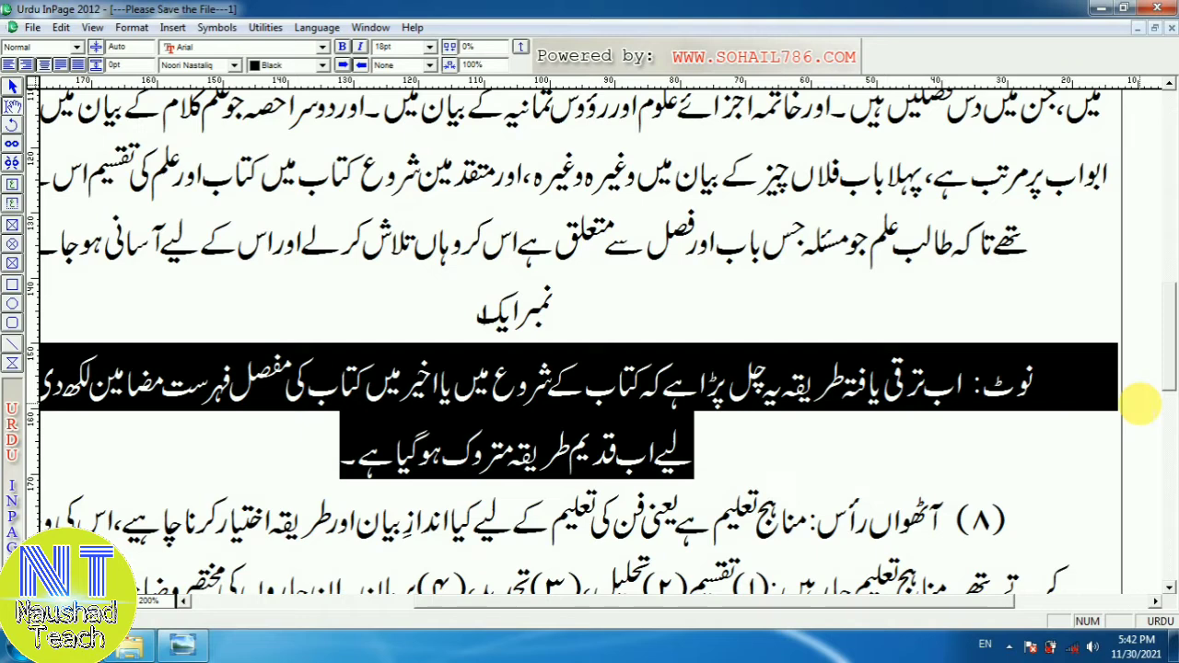
{"action": "key", "text": "ctrl+shift+bracketleft"}
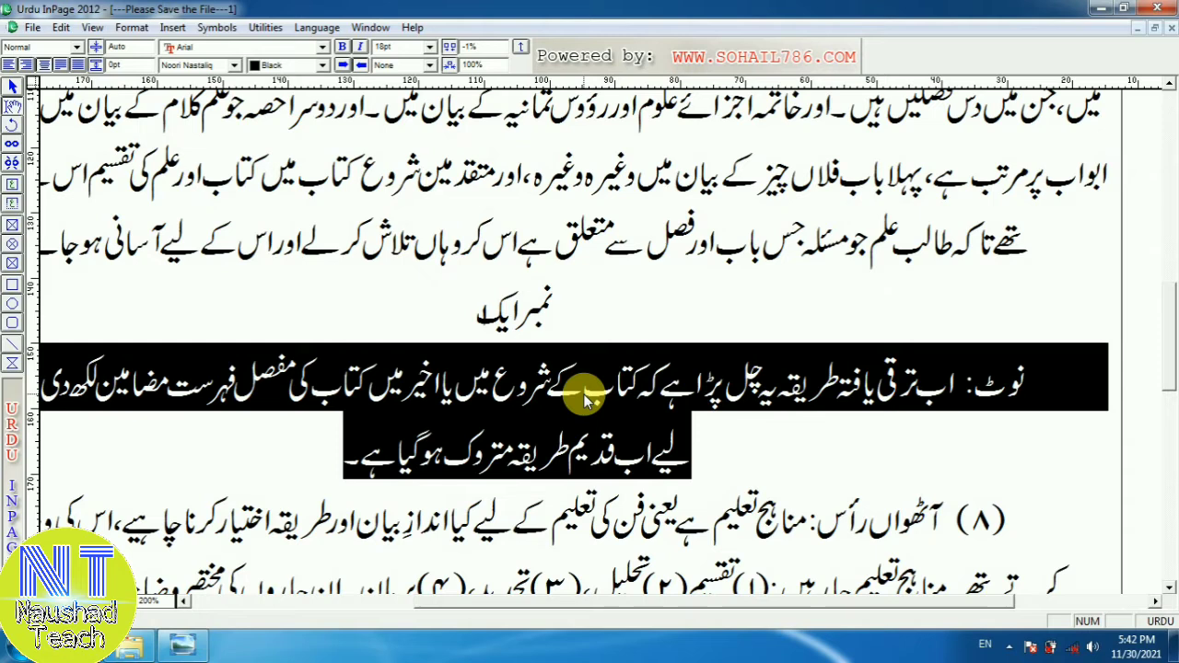
{"action": "key", "text": "ctrl+shift+bracketleft"}
{"action": "key", "text": "ctrl+shift+bracketleft"}
{"action": "key", "text": "ctrl+shift+bracketleft"}
{"action": "key", "text": "ctrl+shift+bracketleft"}
{"action": "key", "text": "ctrl+shift+bracketleft"}
{"action": "key", "text": "ctrl+shift+bracketleft"}
{"action": "key", "text": "ctrl+shift+bracketleft"}
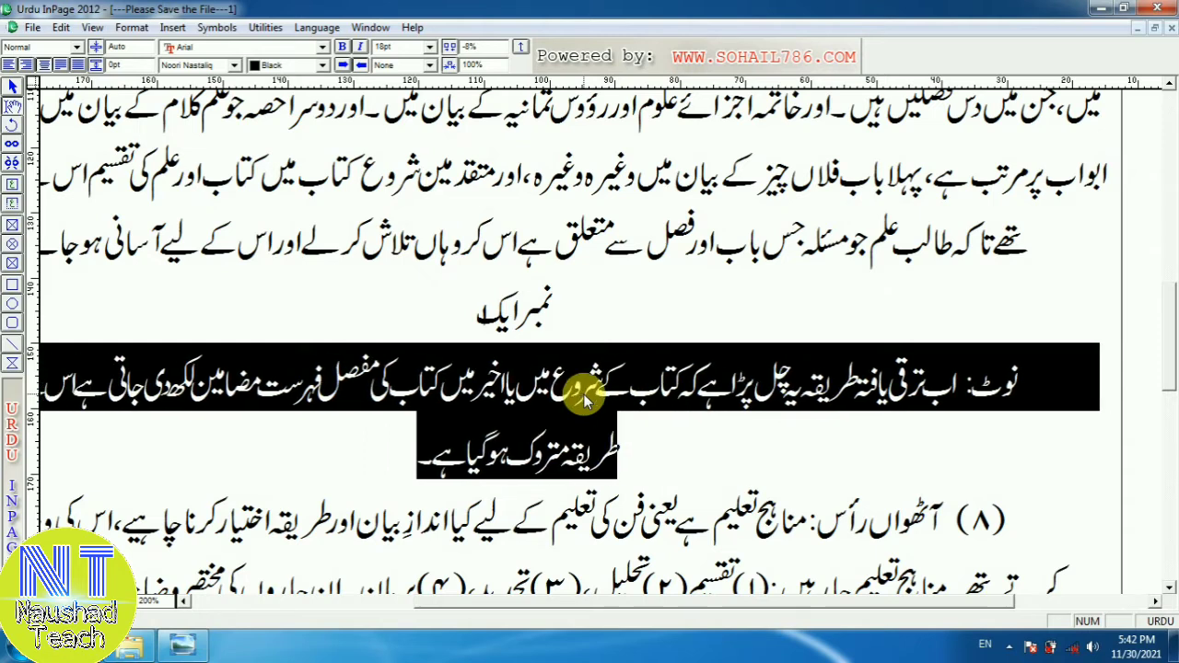
{"action": "key", "text": "ctrl+shift+bracketleft"}
{"action": "key", "text": "ctrl+shift+bracketleft"}
{"action": "key", "text": "ctrl+shift+bracketleft"}
{"action": "key", "text": "ctrl+shift+bracketleft"}
{"action": "key", "text": "ctrl+shift+bracketleft"}
{"action": "key", "text": "ctrl+shift+bracketleft"}
{"action": "key", "text": "ctrl+shift+bracketleft"}
{"action": "key", "text": "ctrl+shift+bracketleft"}
{"action": "key", "text": "ctrl+shift+bracketleft"}
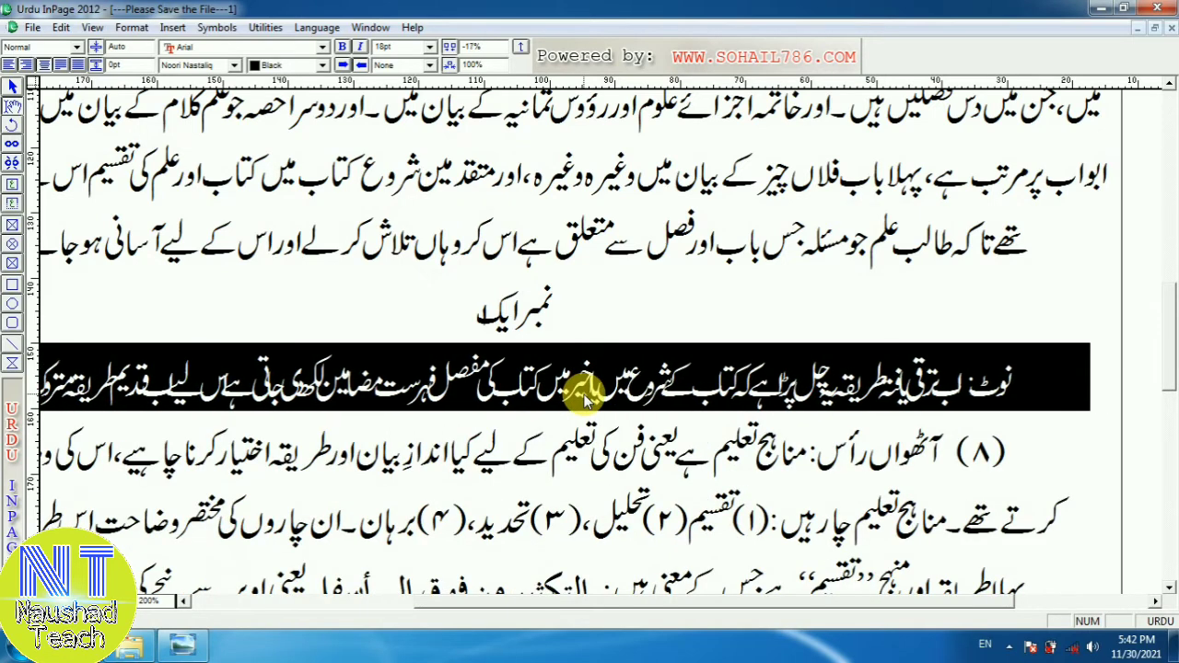
{"action": "key", "text": "ctrl+shift+bracketleft"}
{"action": "key", "text": "ctrl+shift+bracketleft"}
{"action": "key", "text": "ctrl+shift+bracketleft"}
{"action": "key", "text": "ctrl+shift+bracketleft"}
{"action": "key", "text": "ctrl+shift+bracketleft"}
{"action": "key", "text": "ctrl+shift+bracketleft"}
{"action": "key", "text": "ctrl+shift+bracketleft"}
{"action": "key", "text": "ctrl+shift+bracketleft"}
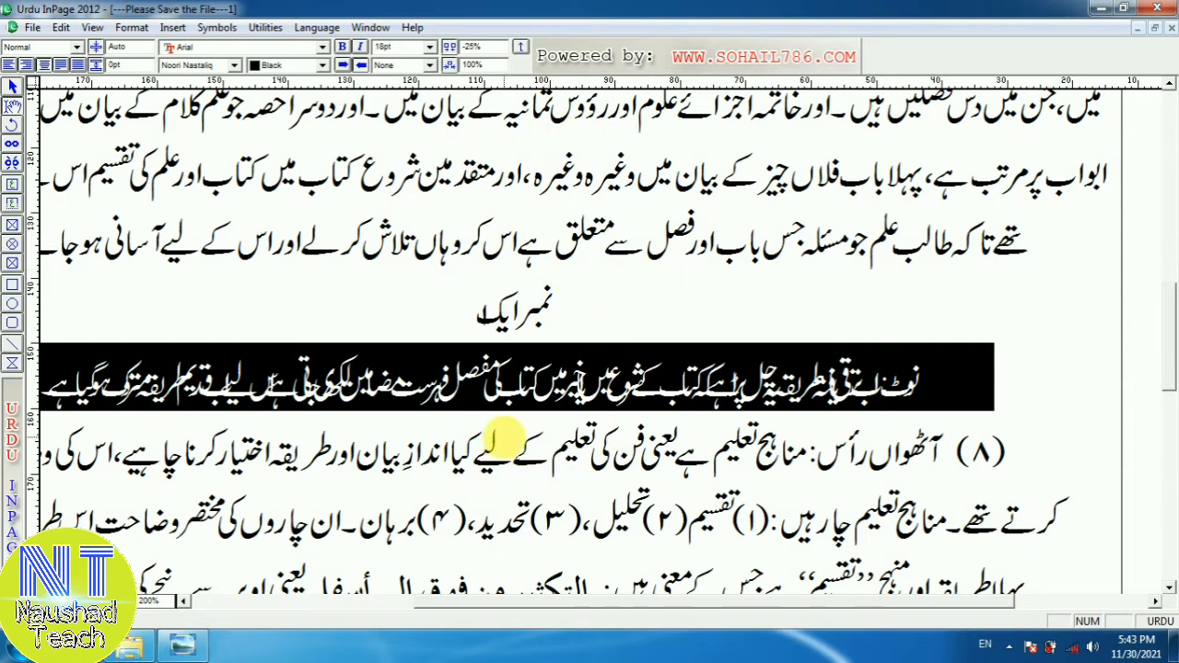
Reset the character spacing of the selected "نوٹ" paragraph to 0% and deselect it.
{"action": "left_click_drag", "start_coordinate": [497, 49], "coordinate": [458, 54]}
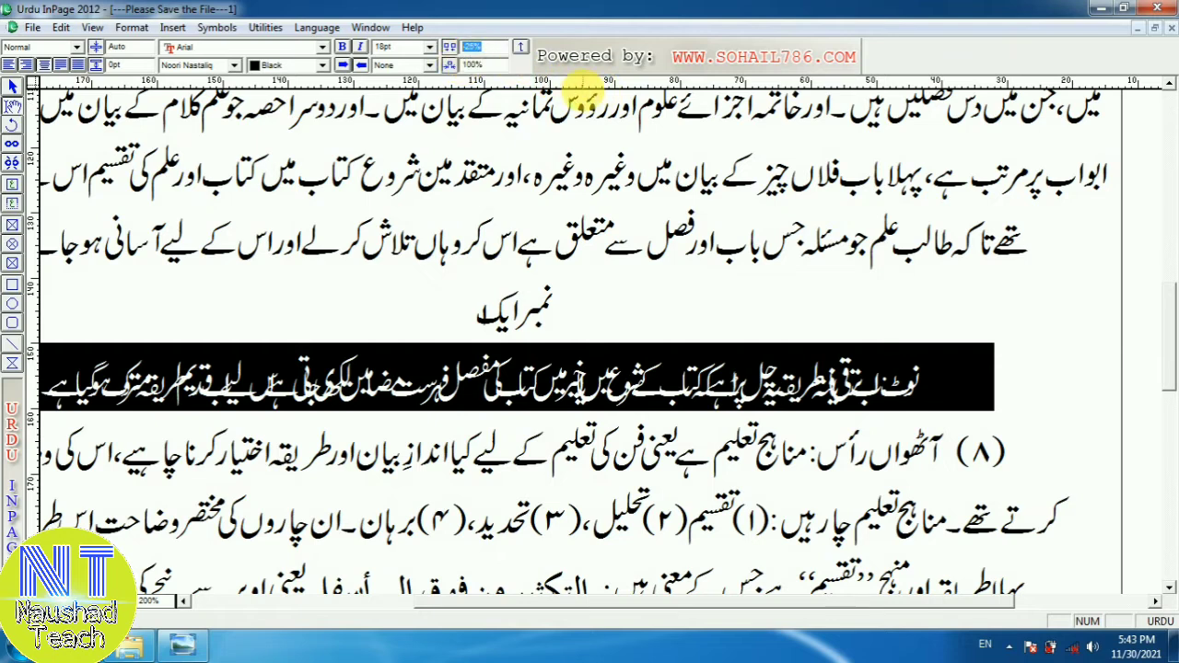
{"action": "type", "text": "00"}
{"action": "key", "text": "Return"}
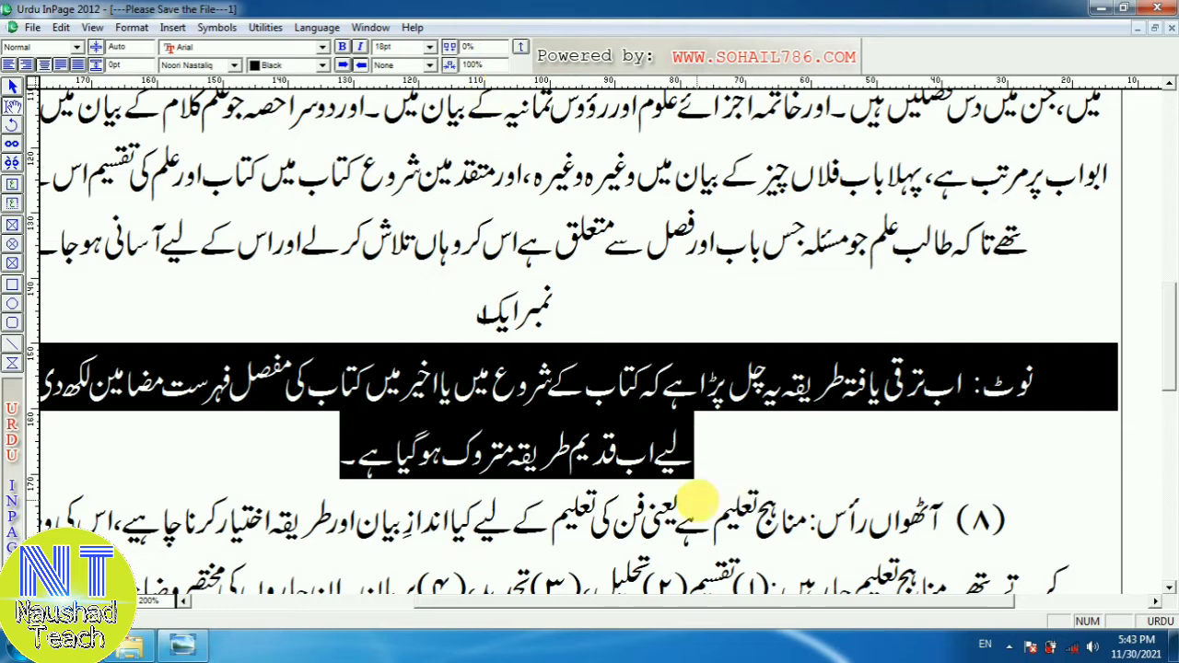
{"action": "left_click", "coordinate": [697, 502]}
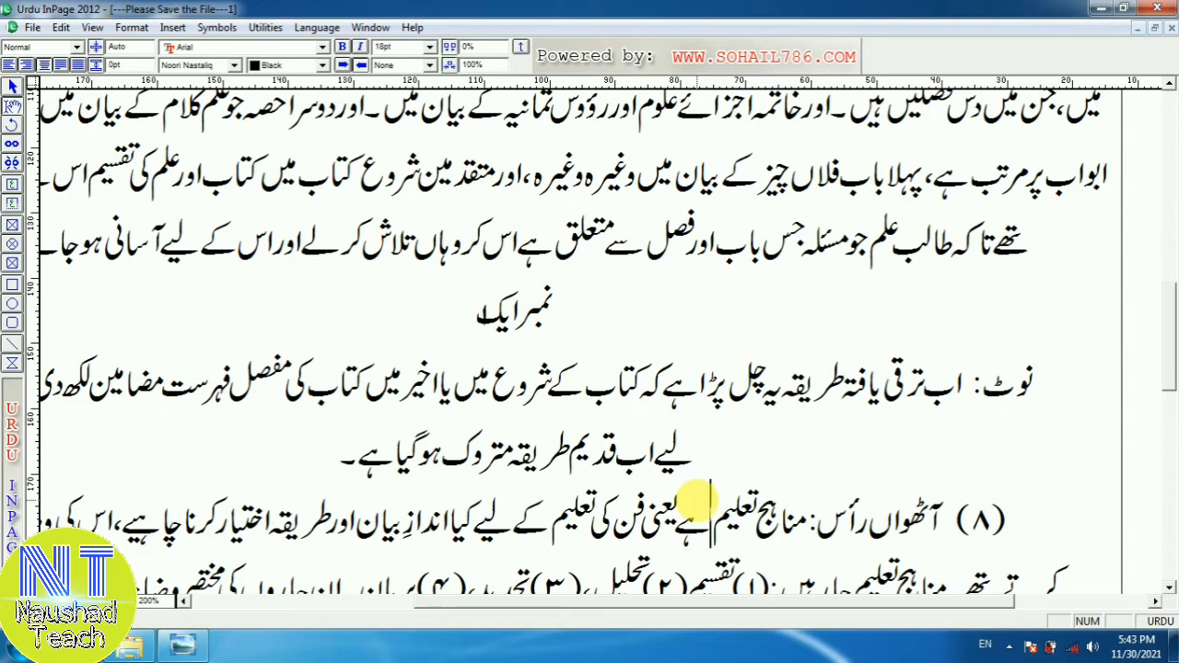
Switch to Windows Photo Viewer to look at the keyboard picture F7950930-01 and close the viewer.
{"action": "left_click", "coordinate": [184, 645]}
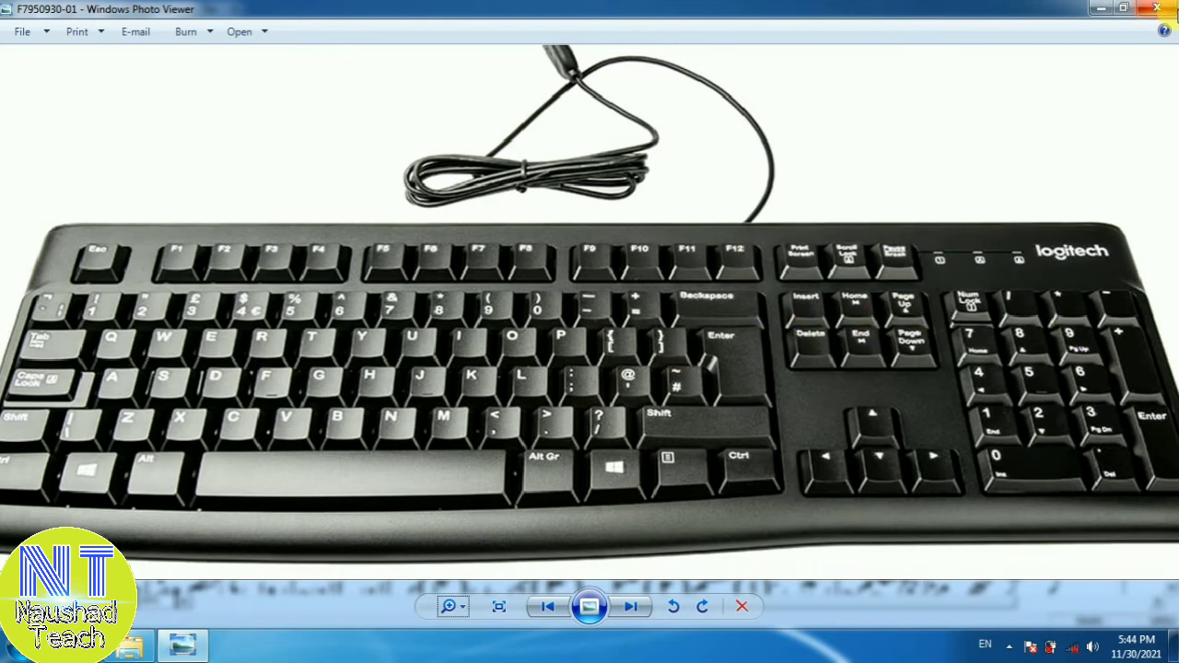
{"action": "left_click", "coordinate": [1174, 11]}
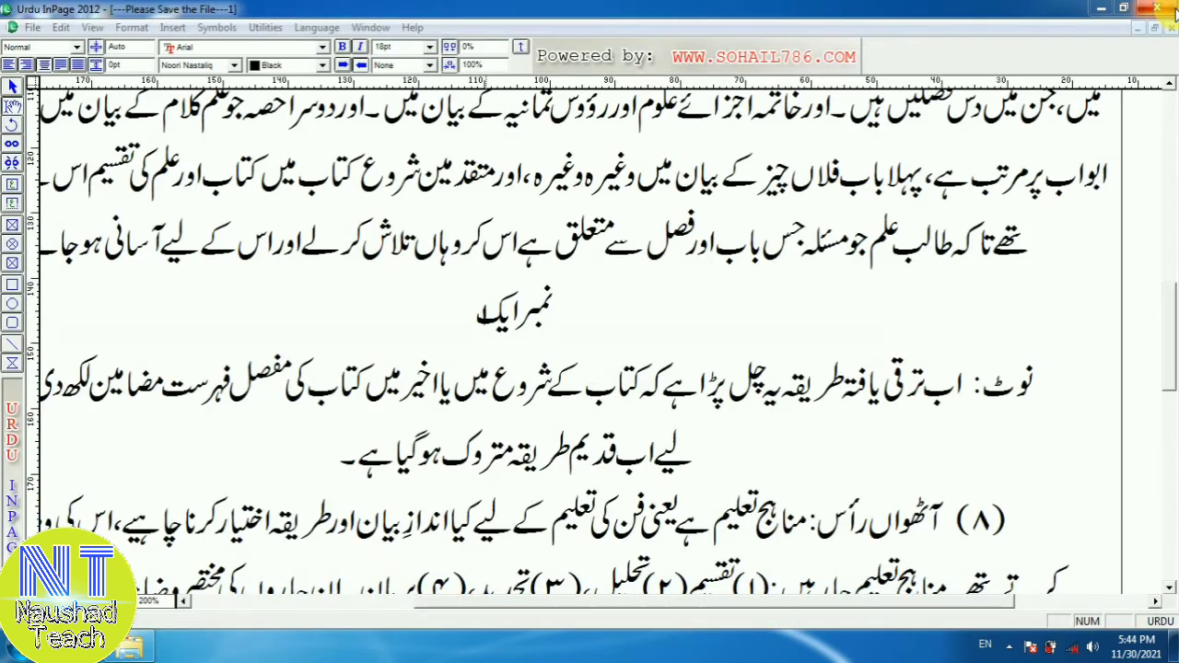
Try to exit Urdu InPage, choosing to save the document, and cancel the Save Document As dialog.
{"action": "left_click", "coordinate": [1157, 8]}
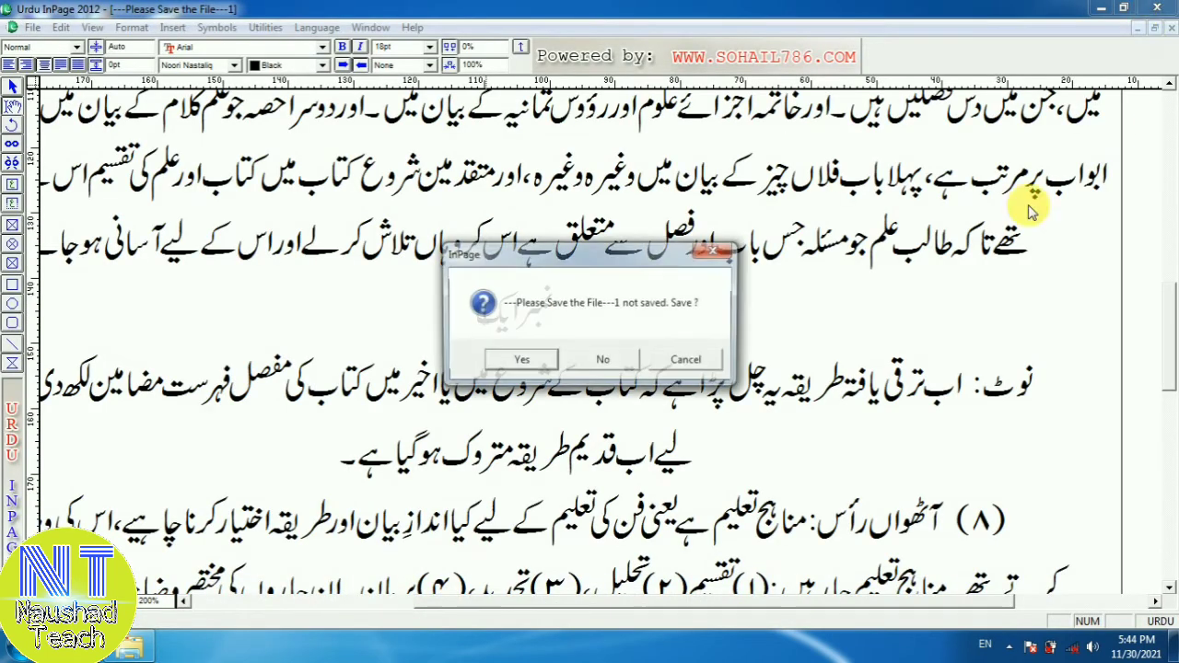
{"action": "left_click", "coordinate": [526, 361]}
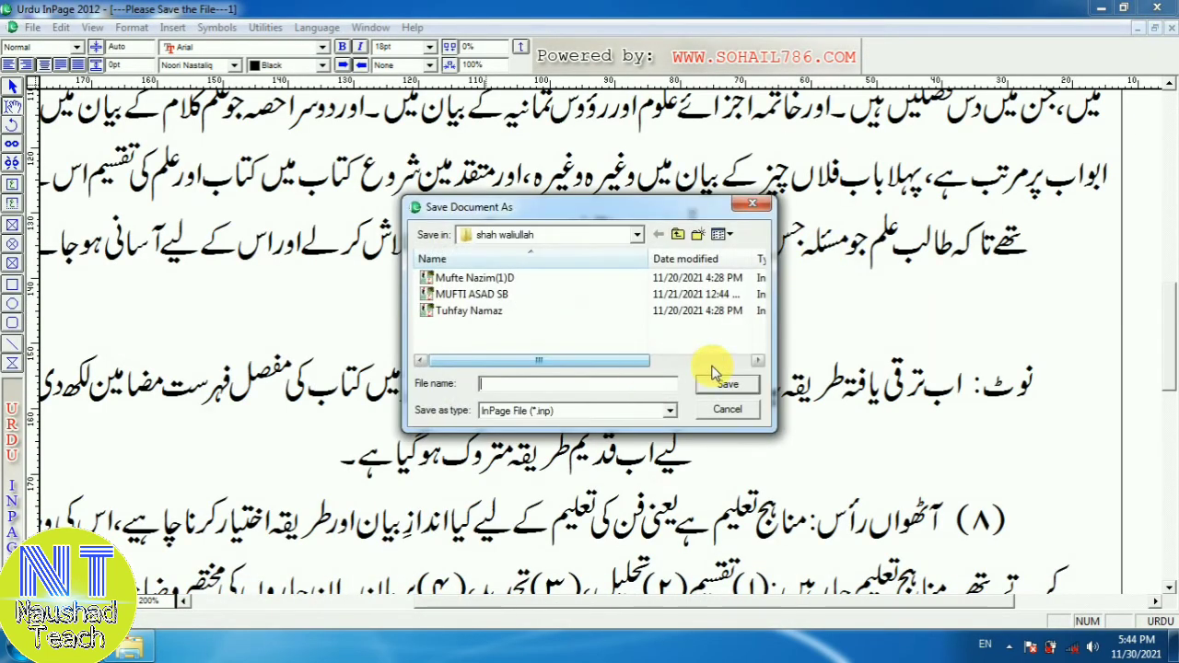
{"action": "left_click", "coordinate": [727, 409]}
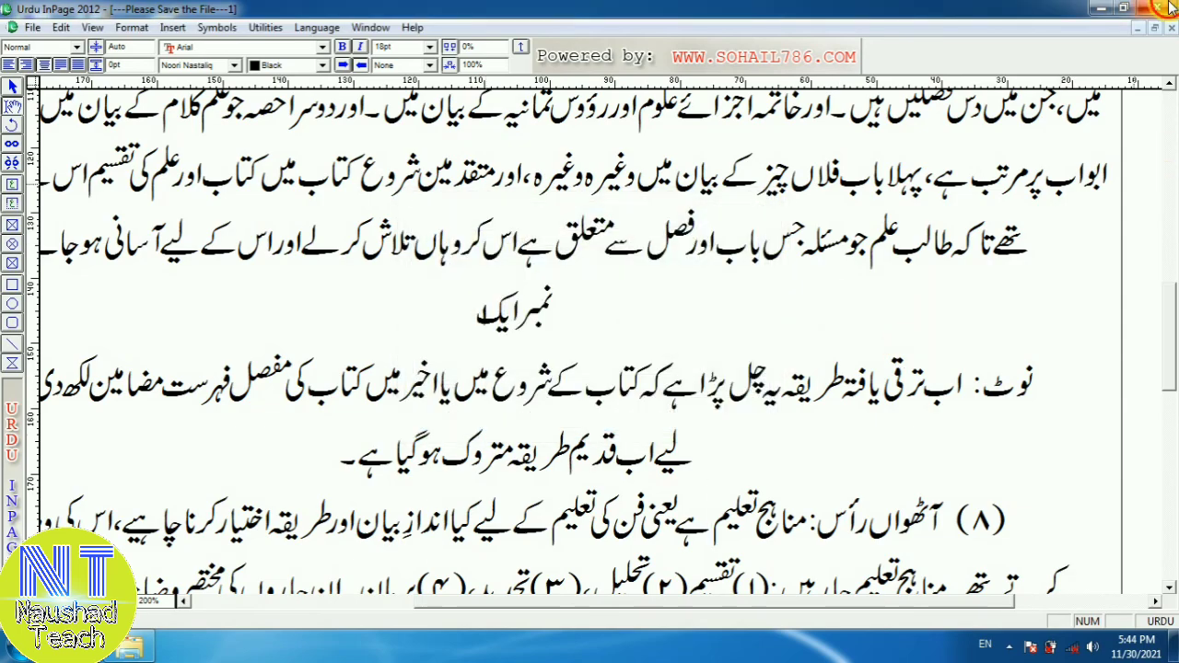